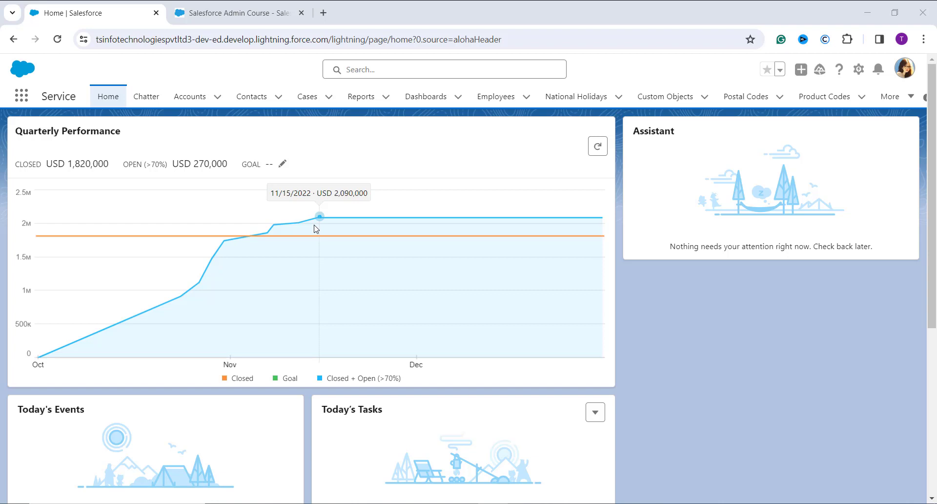
Step: Open Setup from the gear menu in a new tab and go to the Object Manager
click(859, 70)
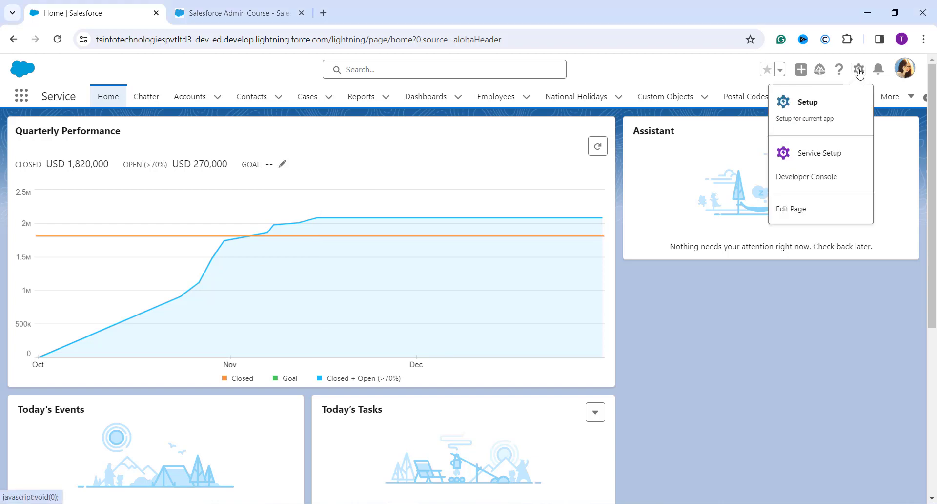
click(820, 111)
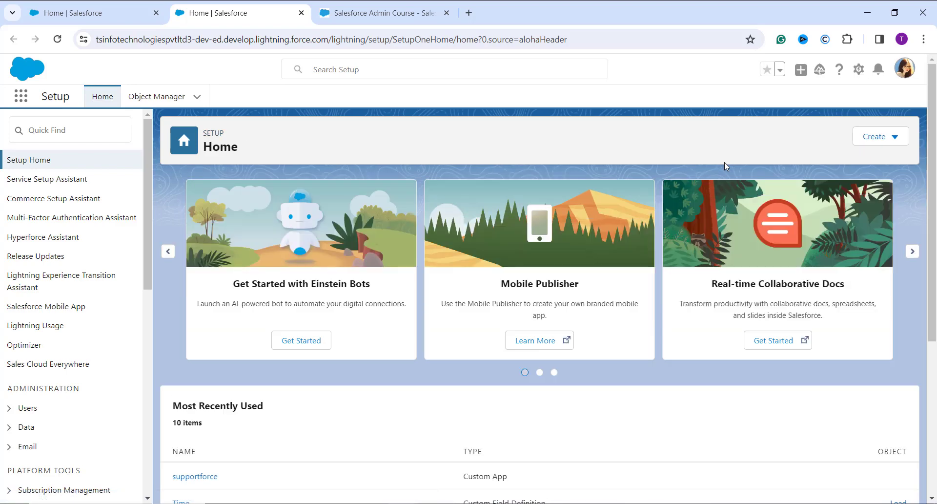
click(160, 97)
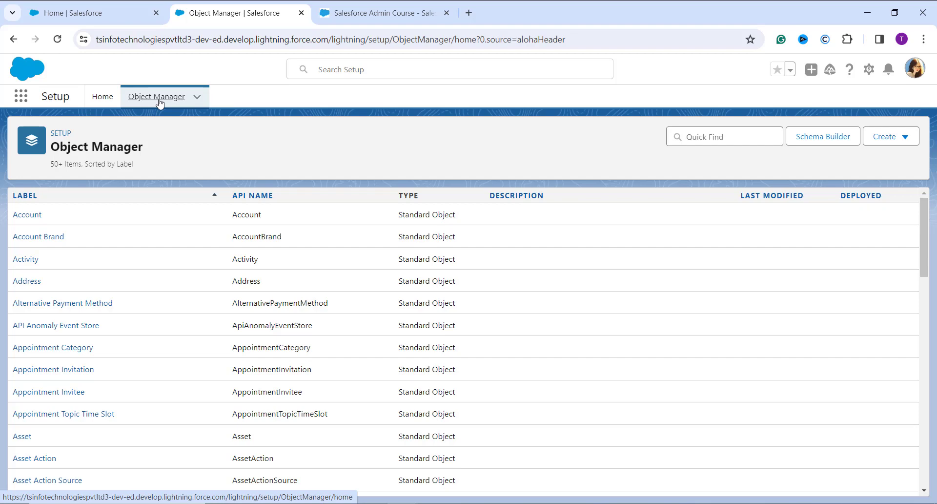
Step: Filter Object Manager by 'cam' and open Campaign's Fields & Relationships list
click(711, 144)
text(cam)
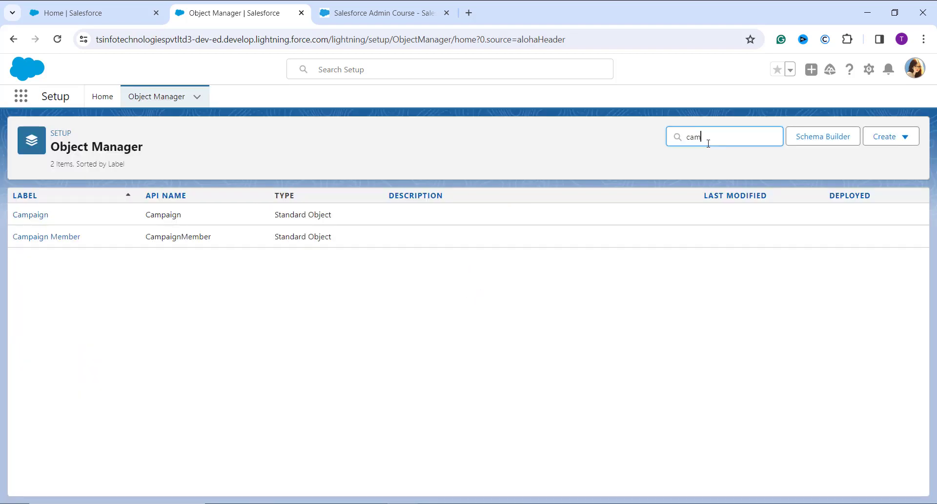
click(41, 217)
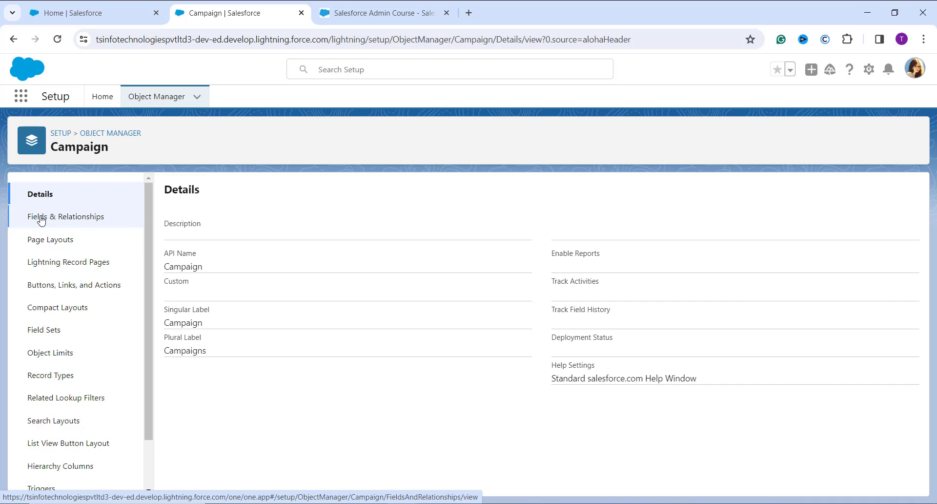
click(42, 219)
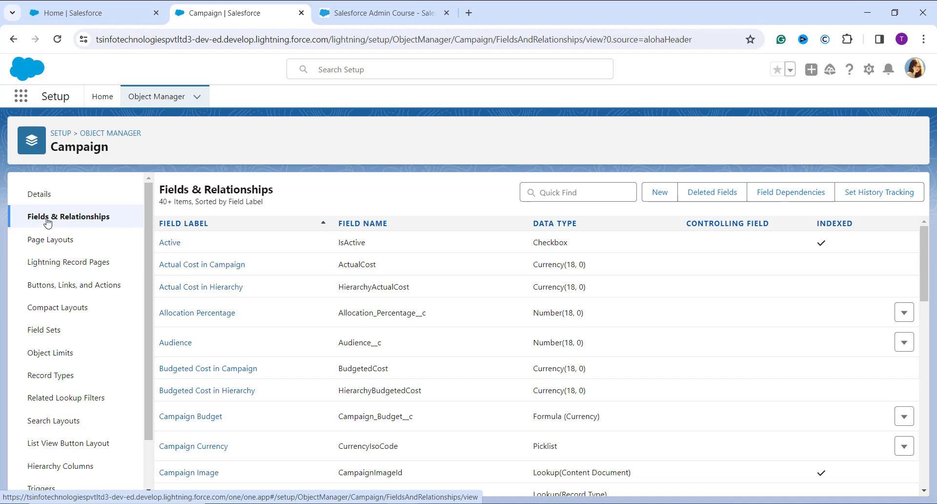
Step: Start a new custom Campaign field with the Formula data type
click(655, 195)
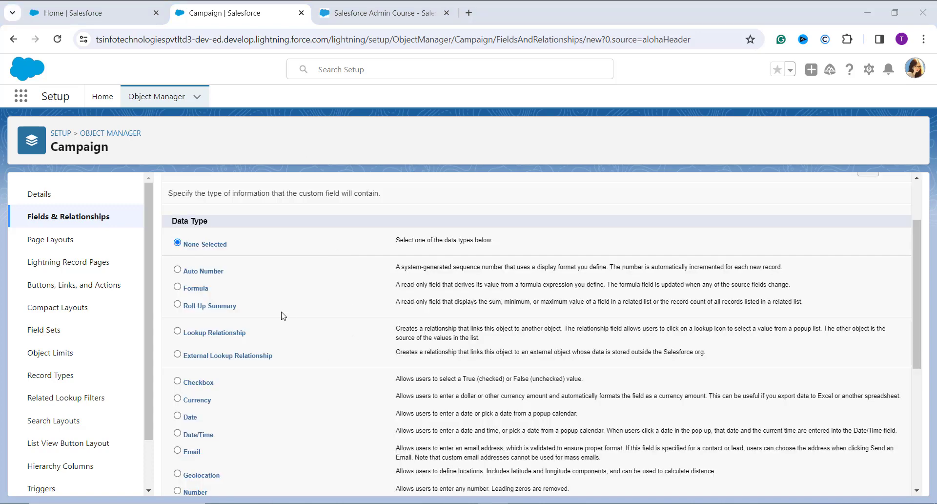
click(178, 287)
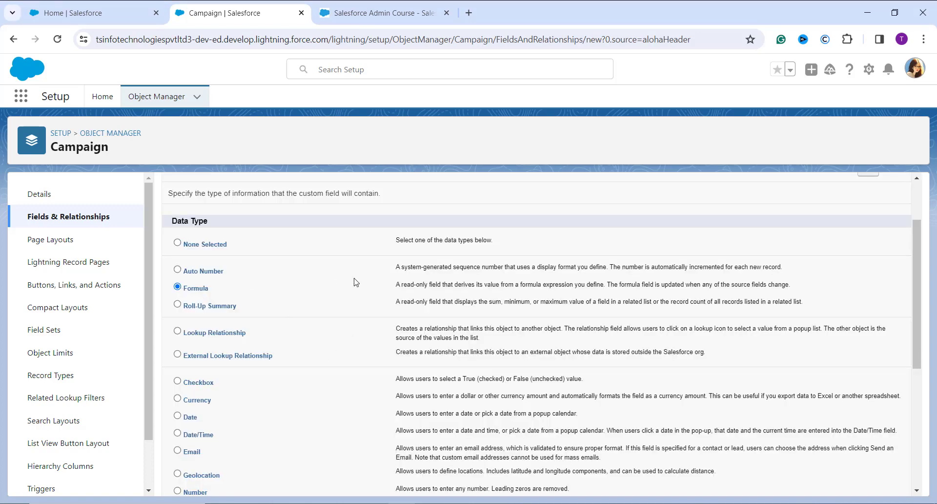
scroll(759, 254, up, 2)
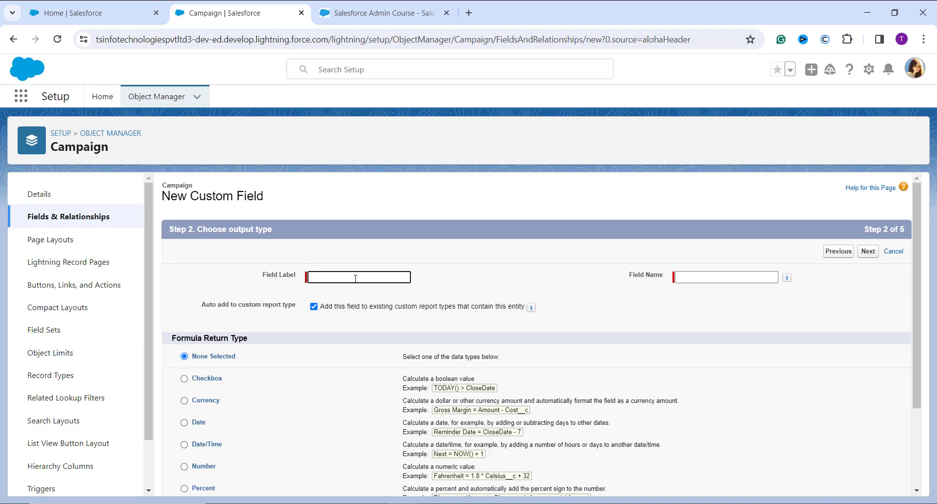
Step: Label the field 'Advertisement Reach', auto-fill its field name, and choose the Number return type
text(Advertisement Reach)
click(727, 277)
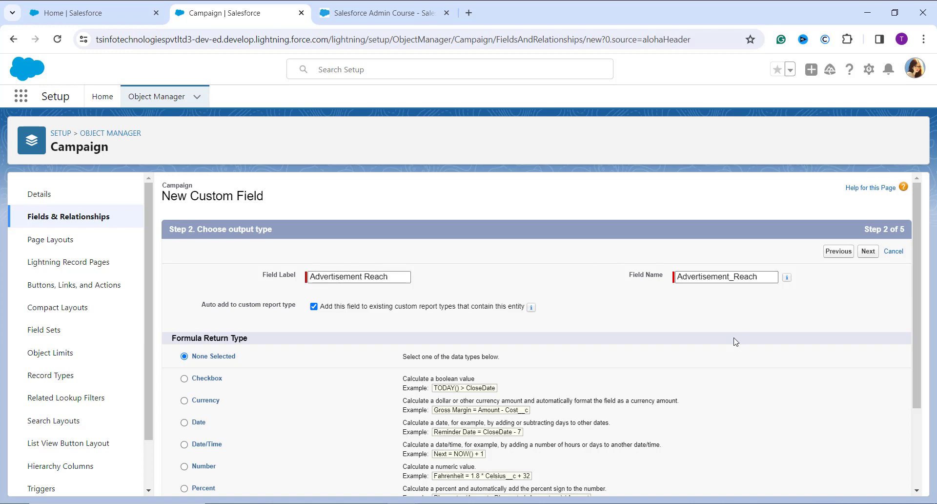
scroll(736, 341, down, 2)
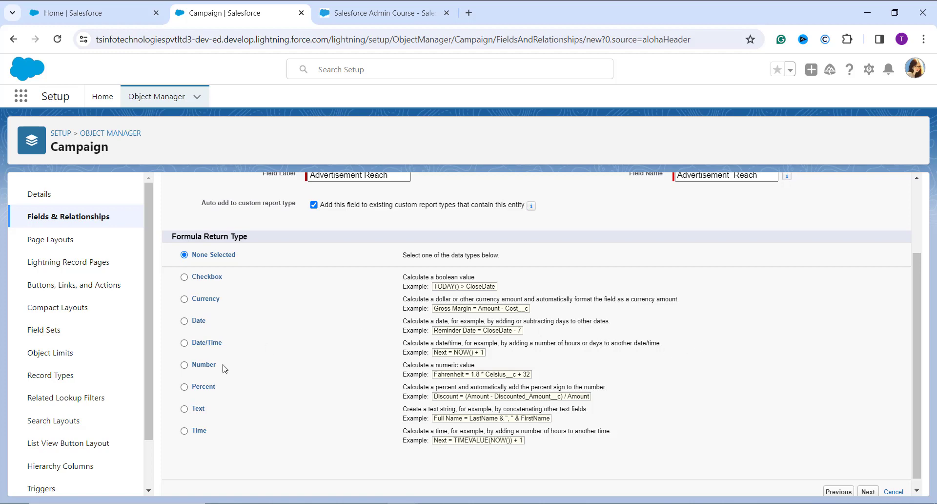
click(185, 365)
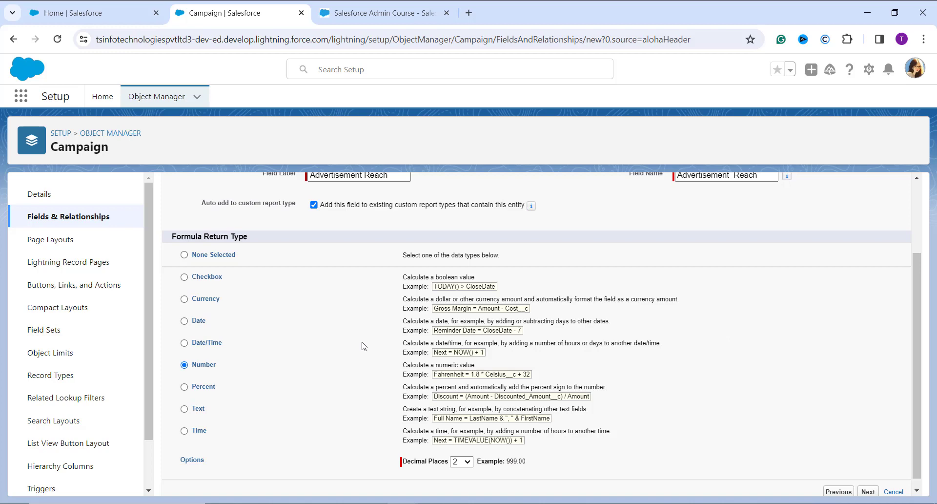
scroll(364, 347, down, 1)
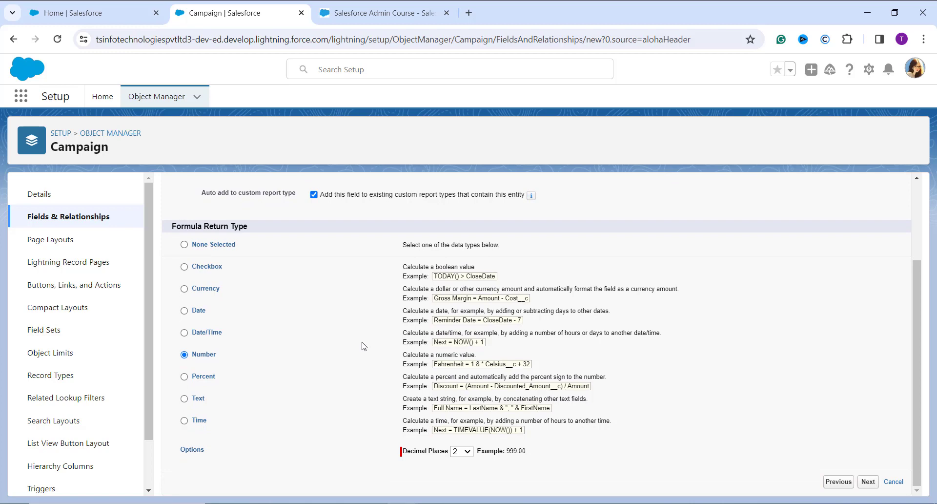
scroll(364, 347, up, 3)
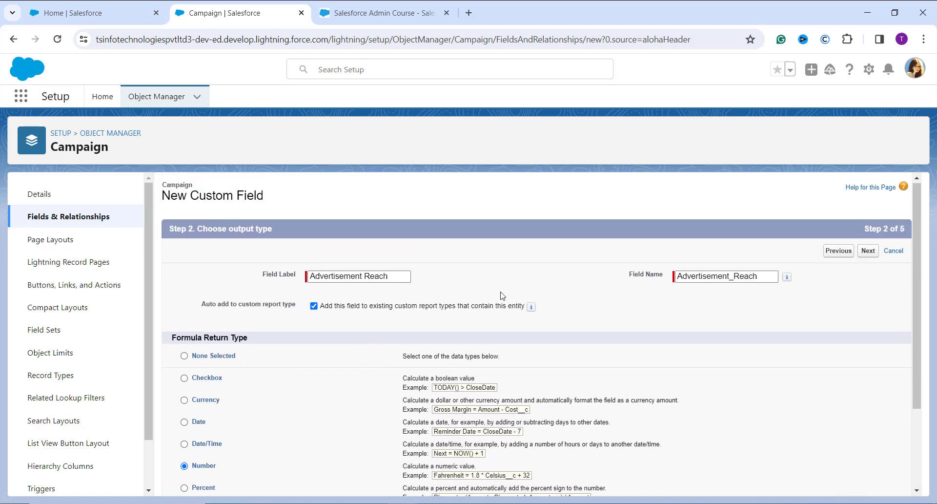
click(871, 251)
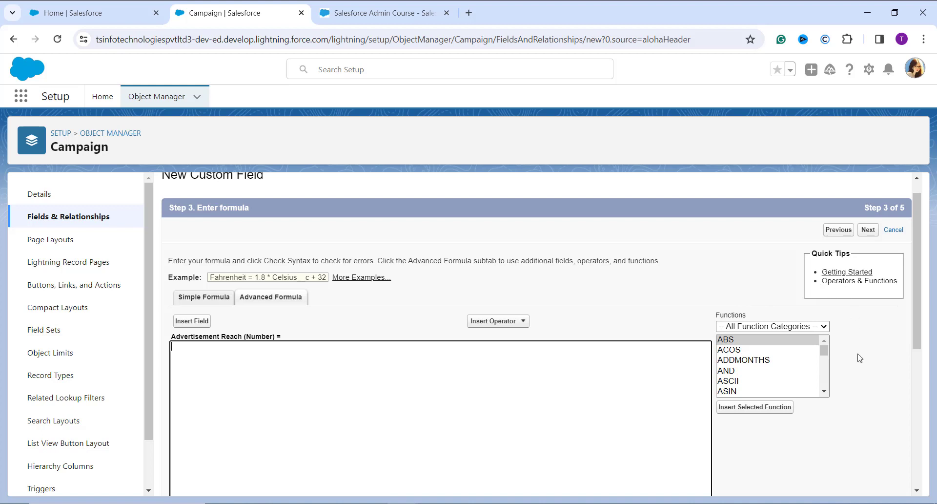
Step: Insert the EXP(number) function from the Math category into the formula
click(824, 327)
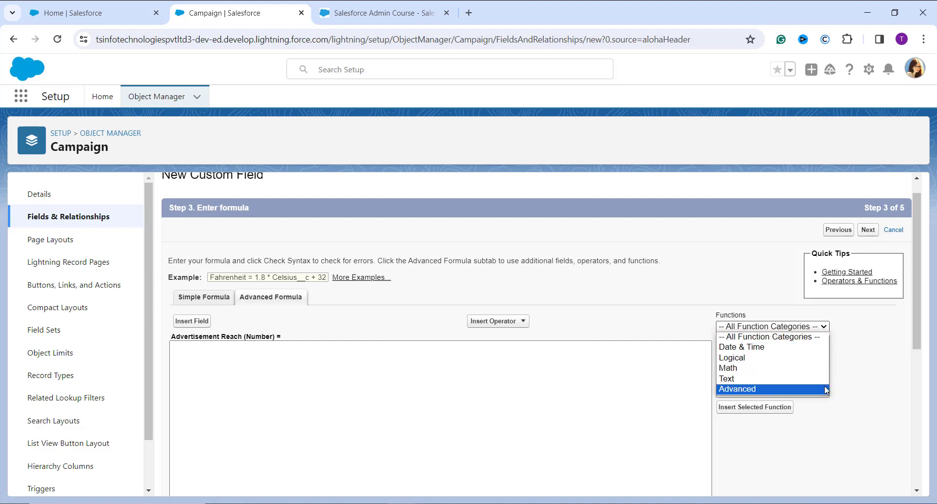
click(783, 373)
scroll(783, 373, down, 4)
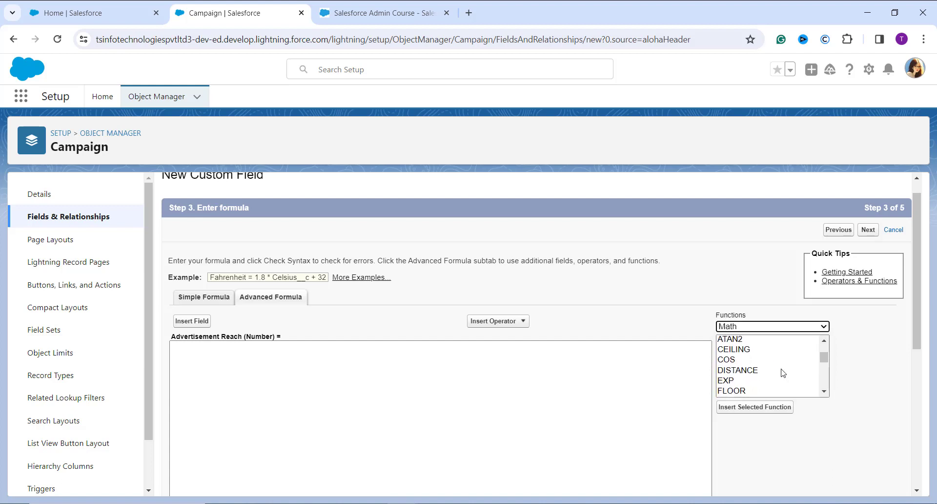
scroll(783, 373, down, 2)
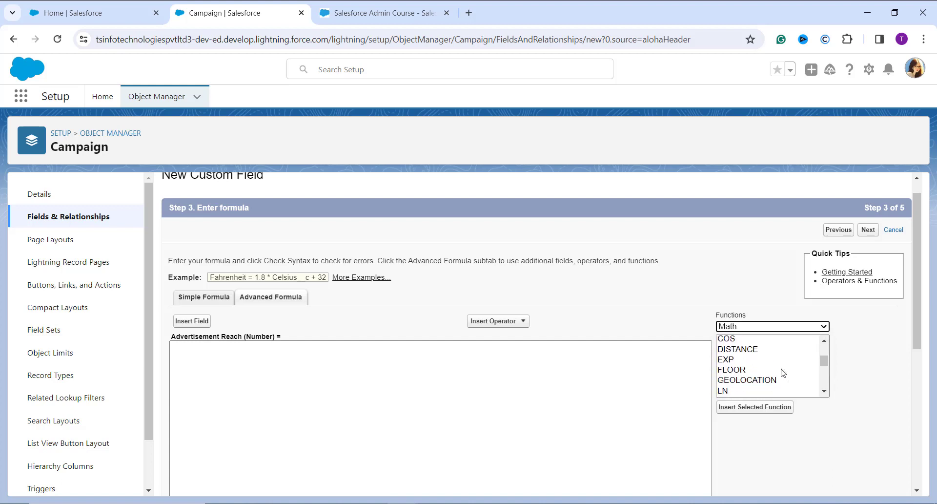
click(742, 361)
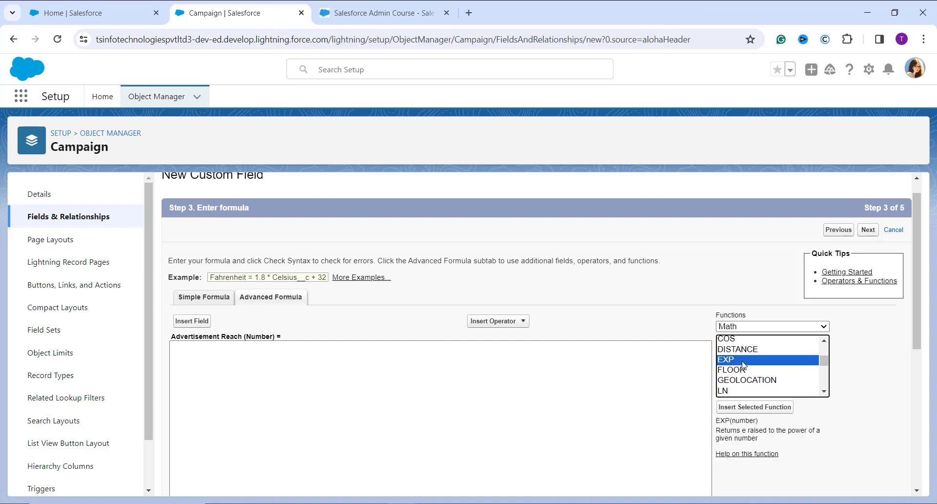
click(756, 413)
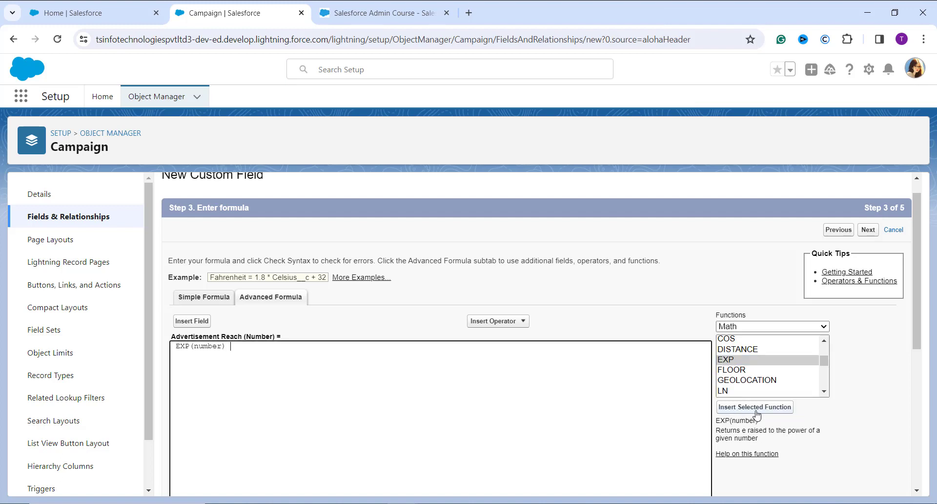
scroll(300, 366, down, 1)
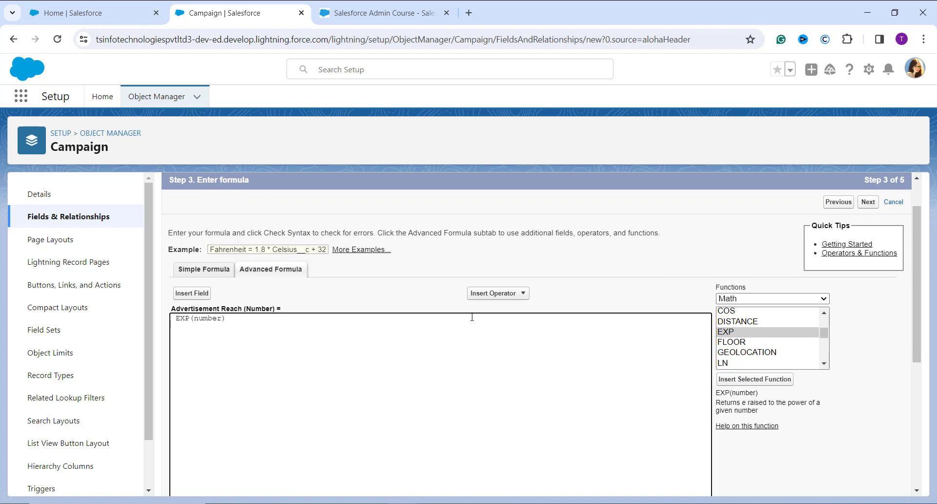
Step: Browse the formula operators and Campaign fields, such as Campaign Currency, without inserting any
click(507, 297)
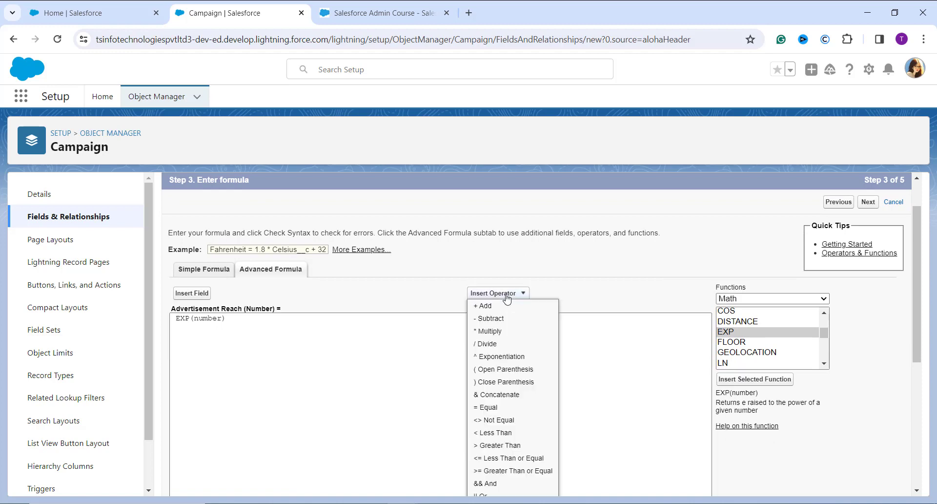
scroll(507, 298, down, 2)
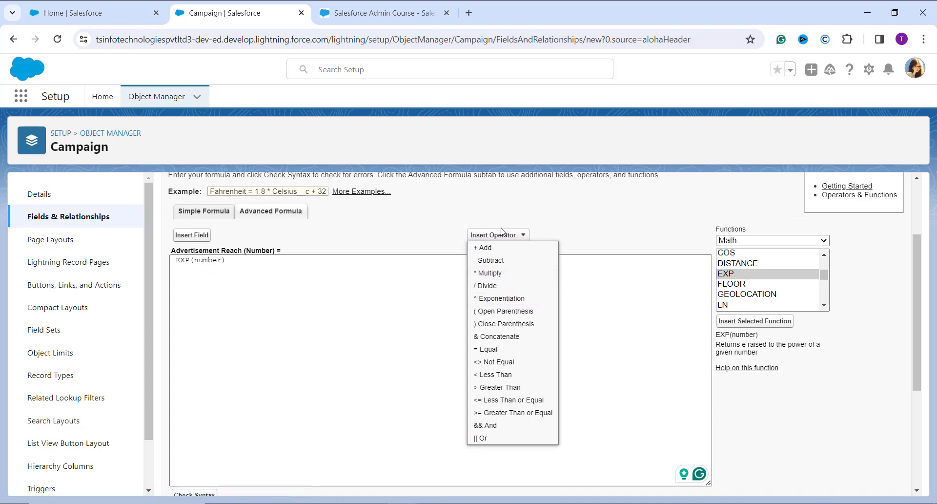
click(486, 240)
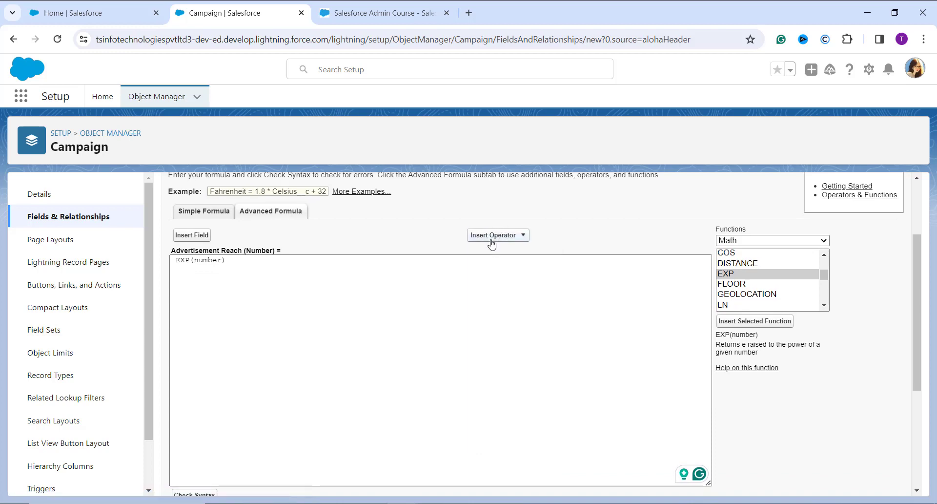
click(195, 237)
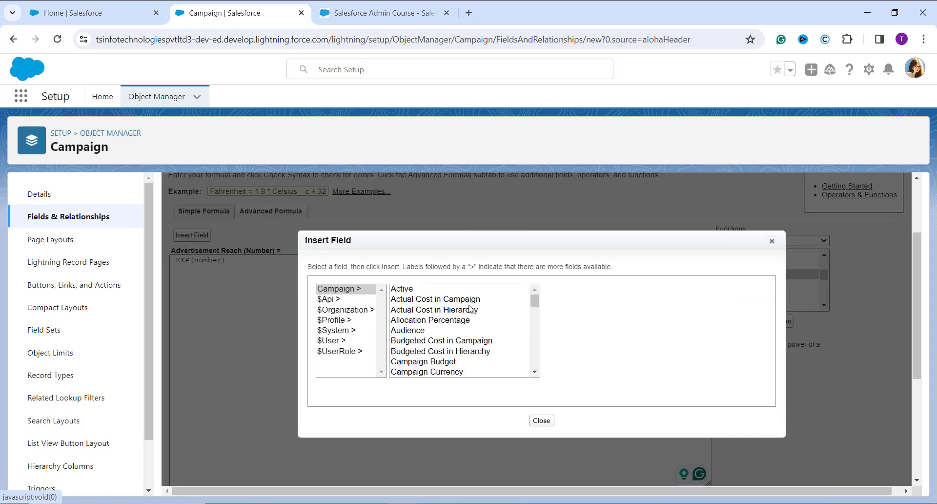
scroll(472, 342, down, 2)
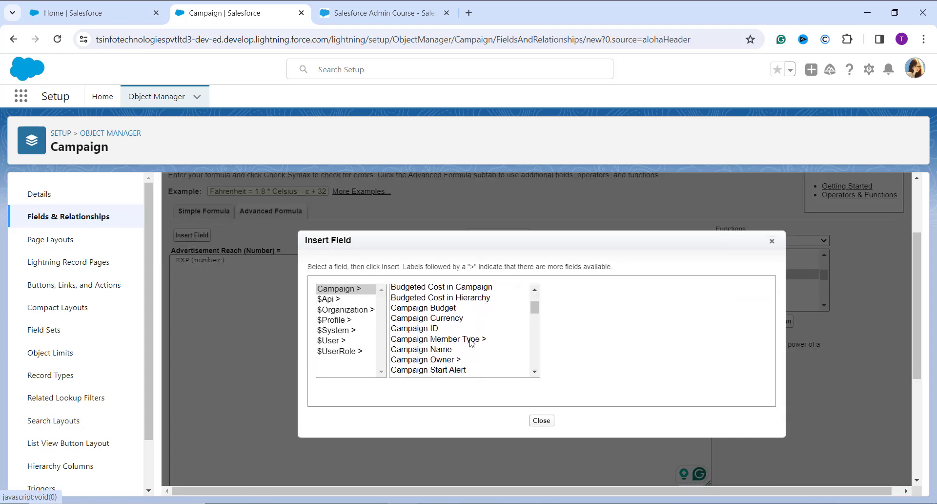
click(445, 320)
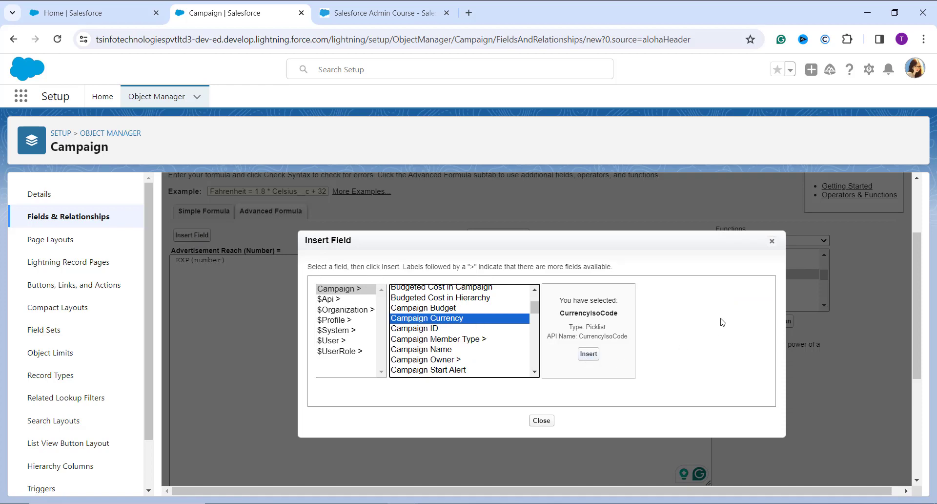
click(771, 242)
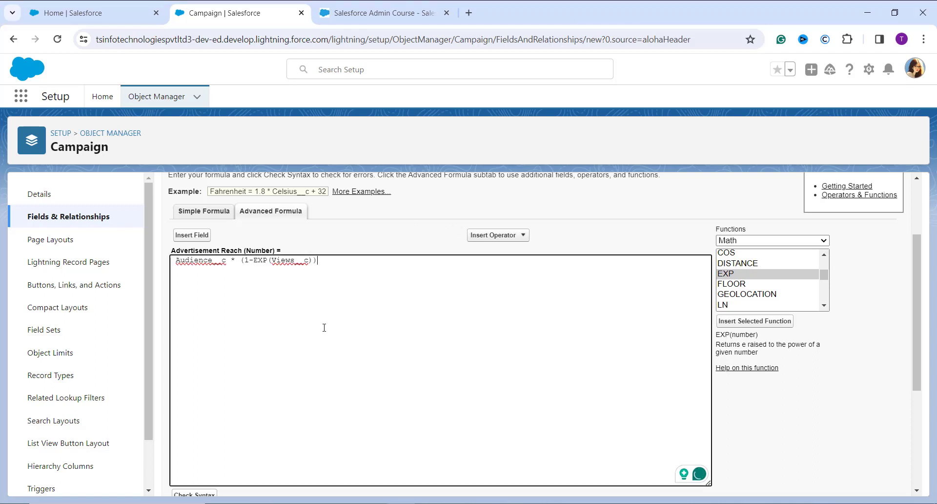
scroll(324, 326, down, 2)
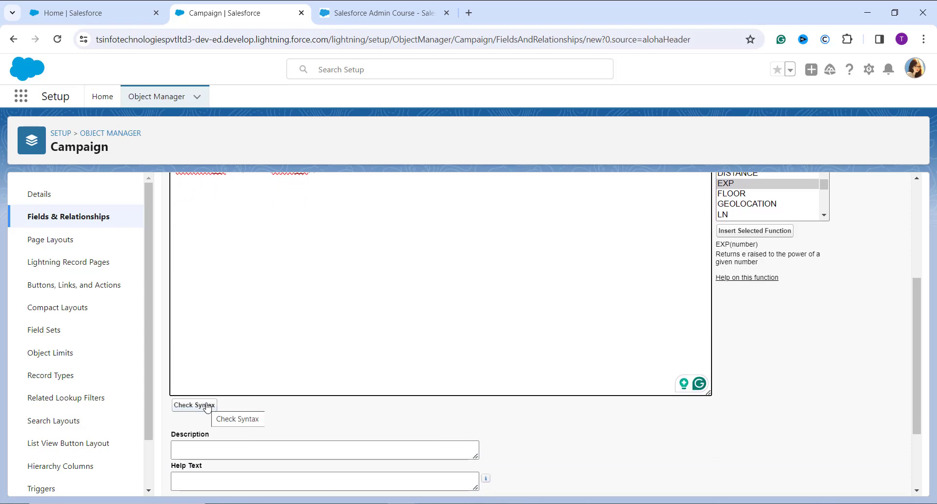
Step: Check the syntax of Audience__c * (1-EXP(Views__c)), then proceed to step 4 of 5
click(207, 408)
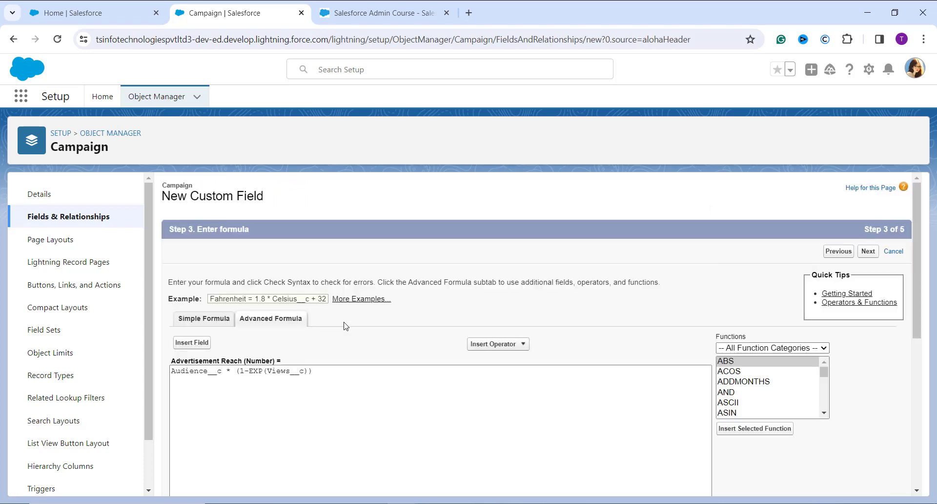
scroll(345, 326, down, 4)
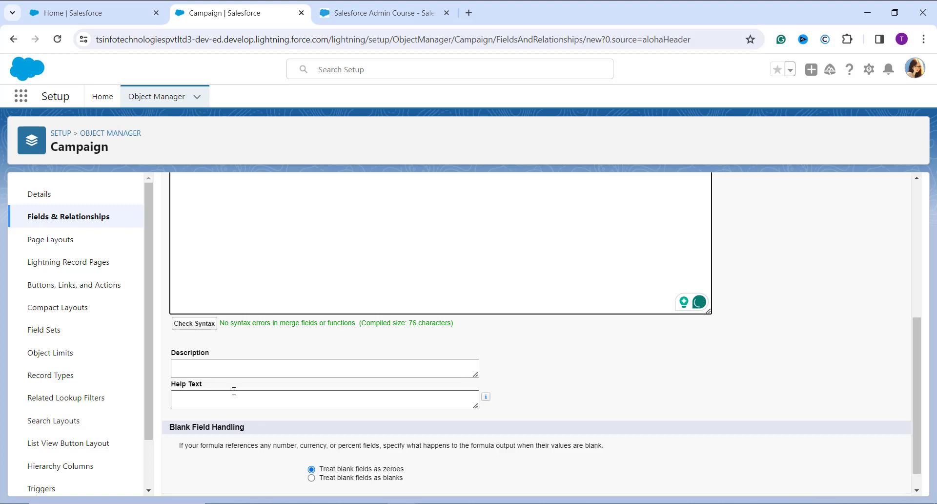
scroll(230, 390, down, 1)
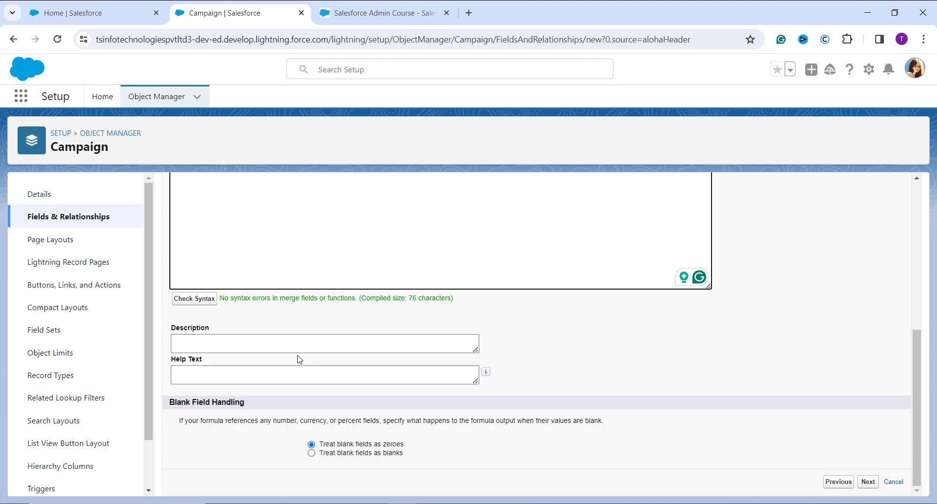
scroll(300, 359, up, 4)
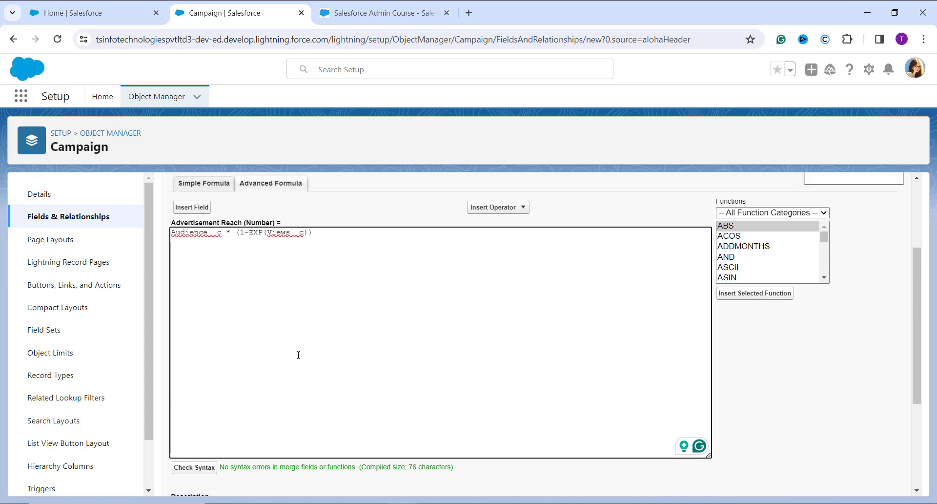
scroll(298, 355, up, 1)
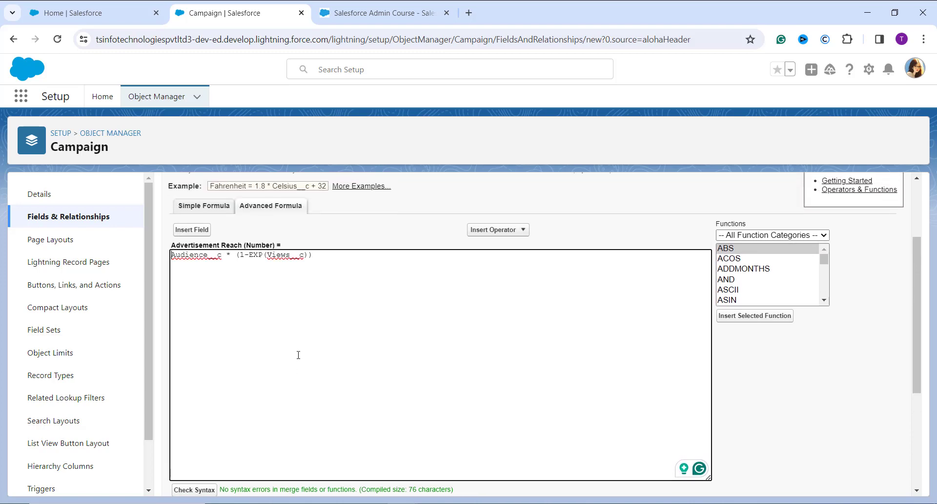
scroll(298, 355, up, 3)
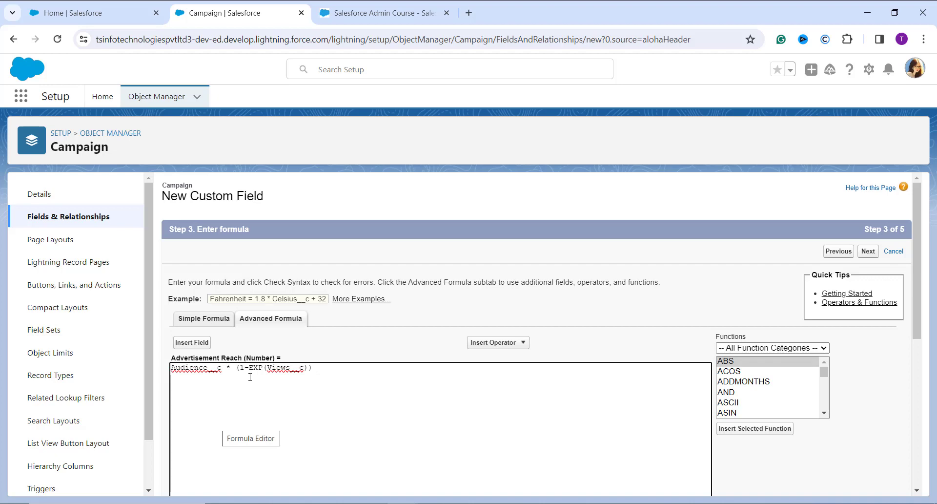
scroll(250, 377, down, 2)
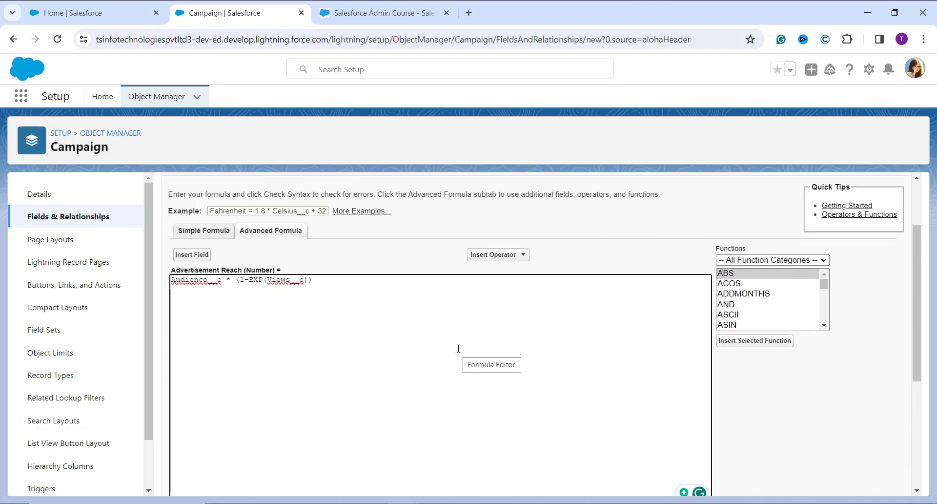
scroll(458, 348, up, 2)
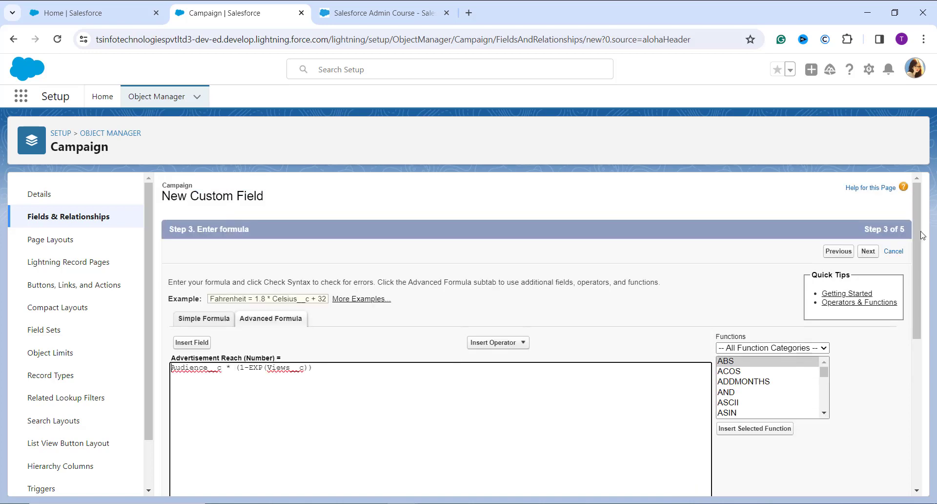
click(869, 254)
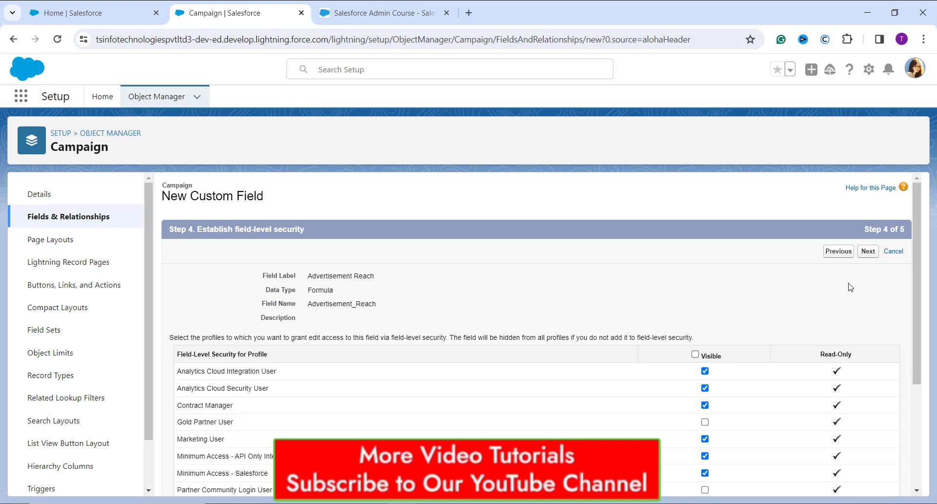
Step: Keep the default Visible profile settings and advance to step 5 of 5
click(870, 253)
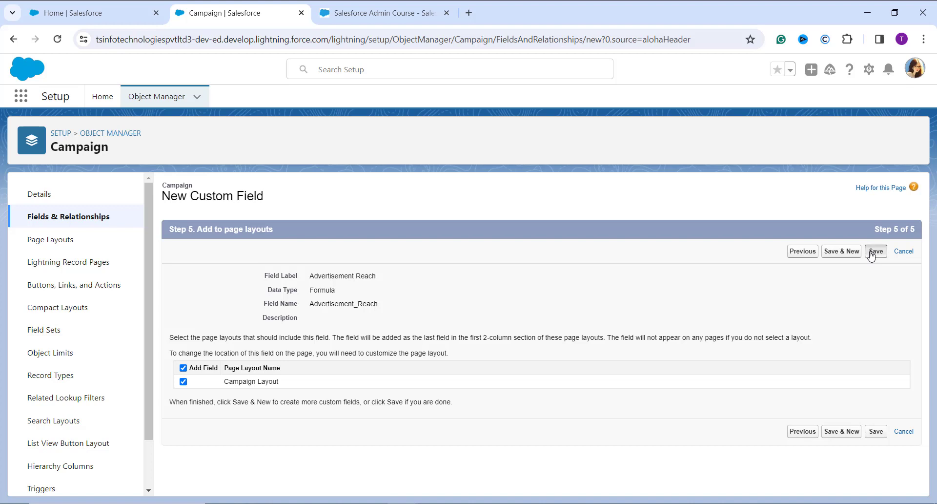
Step: Save Advertisement Reach with the Campaign Layout page layout kept checked
click(872, 252)
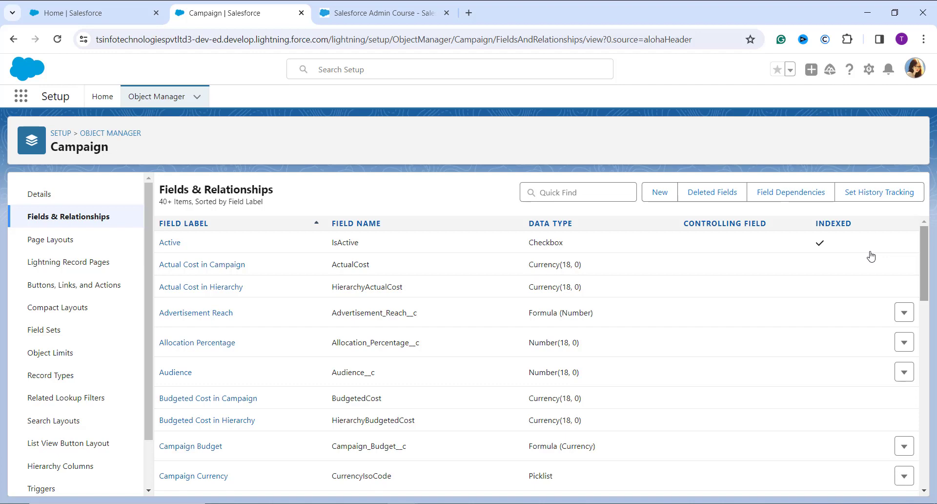
Step: Search the App Launcher for 'cam' and open the Campaigns item
click(25, 96)
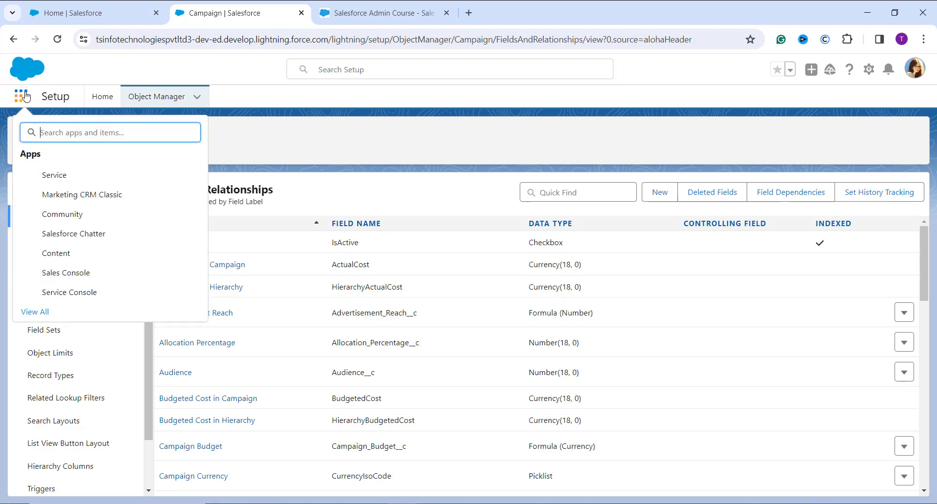
text(cam)
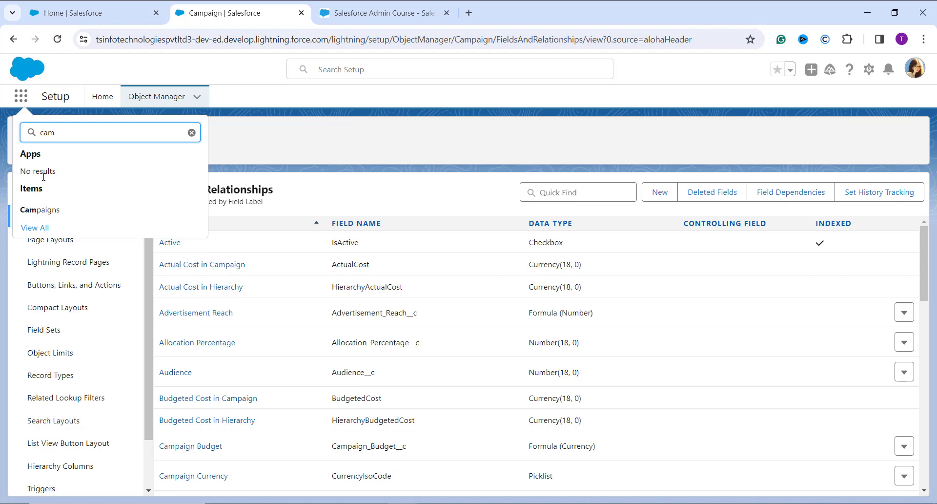
click(42, 210)
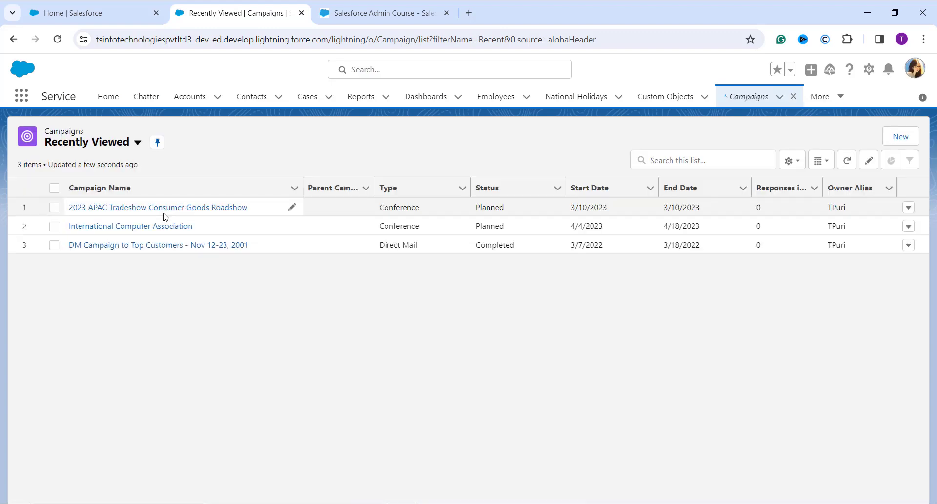
Step: Switch to All Active Campaigns and open the International Electrical Engineers Association Trade Show's Details
click(131, 141)
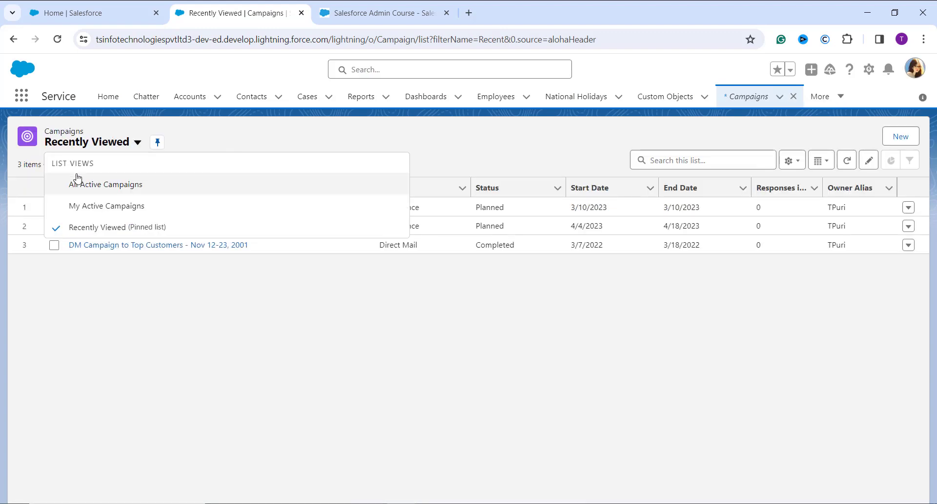
click(80, 186)
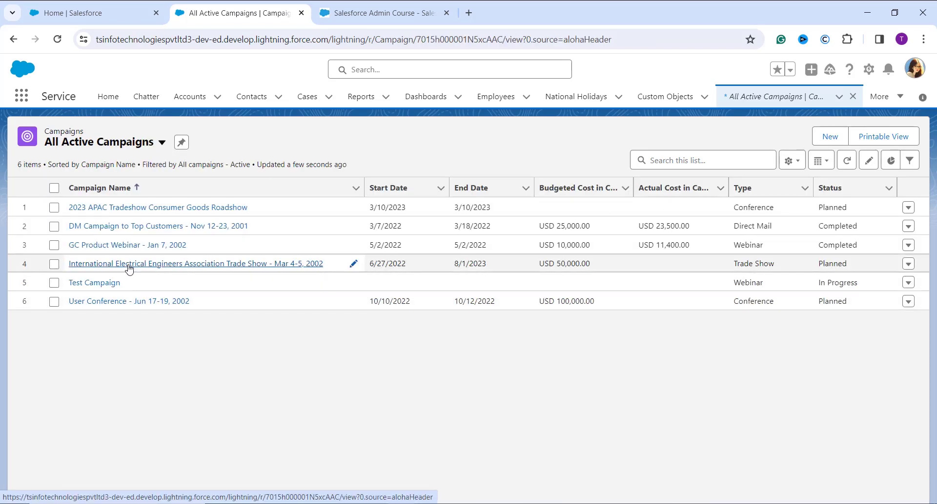
click(129, 266)
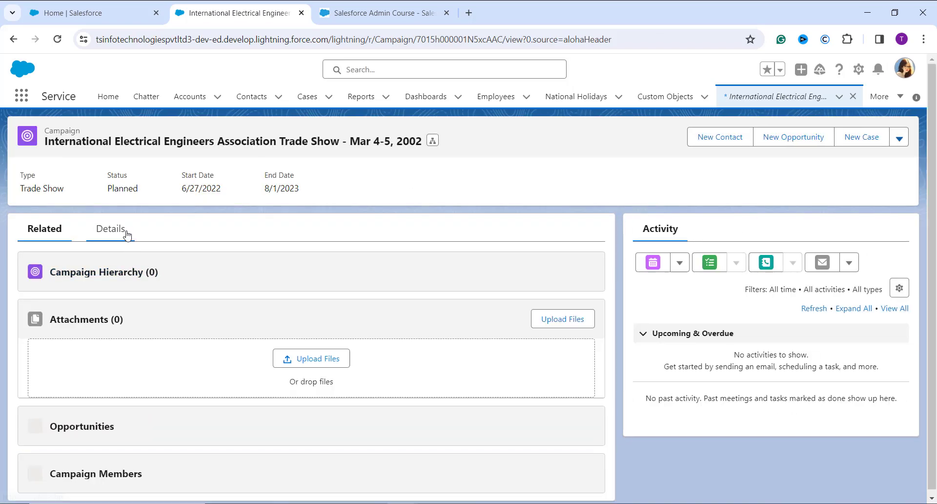
click(121, 231)
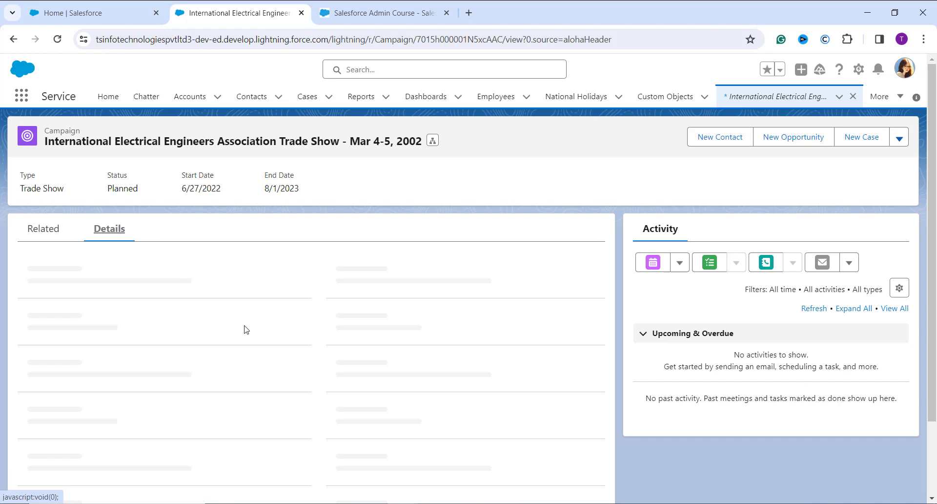
Step: Scroll down the campaign's Details tab and start inline editing of the Audience field
scroll(241, 327, down, 4)
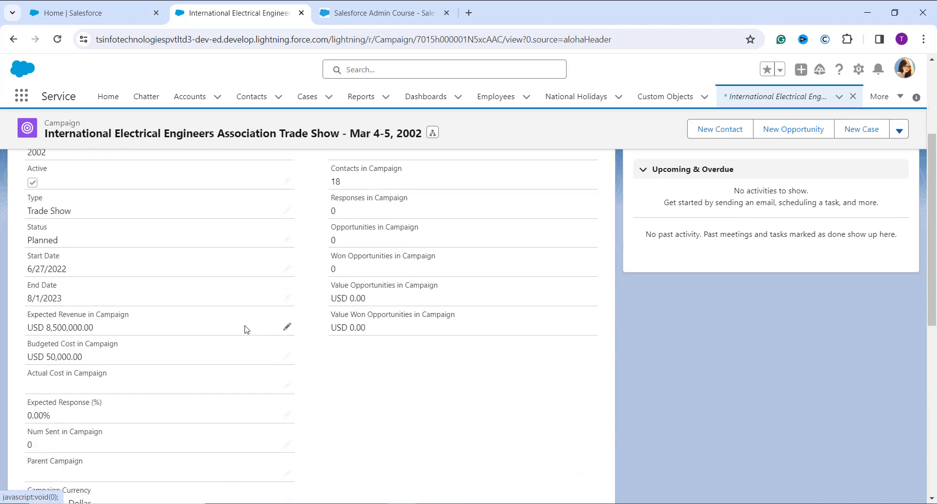
scroll(283, 283, down, 1)
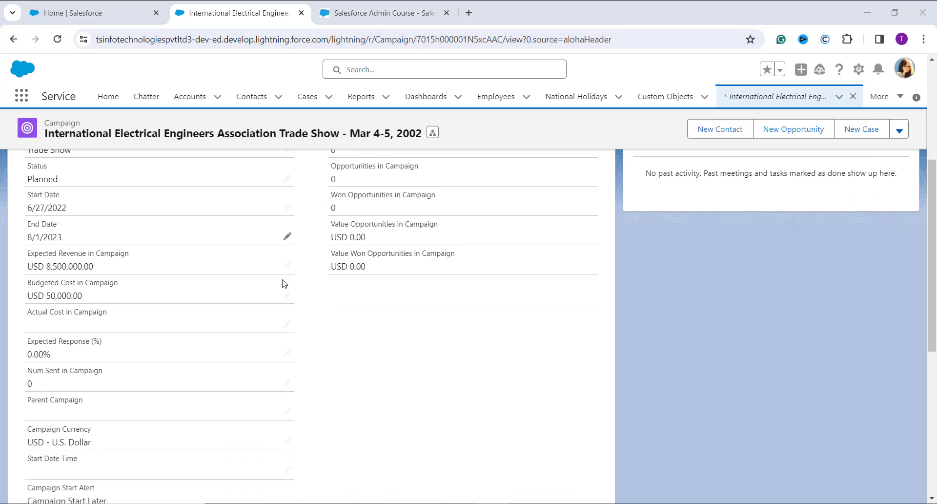
scroll(284, 284, down, 1)
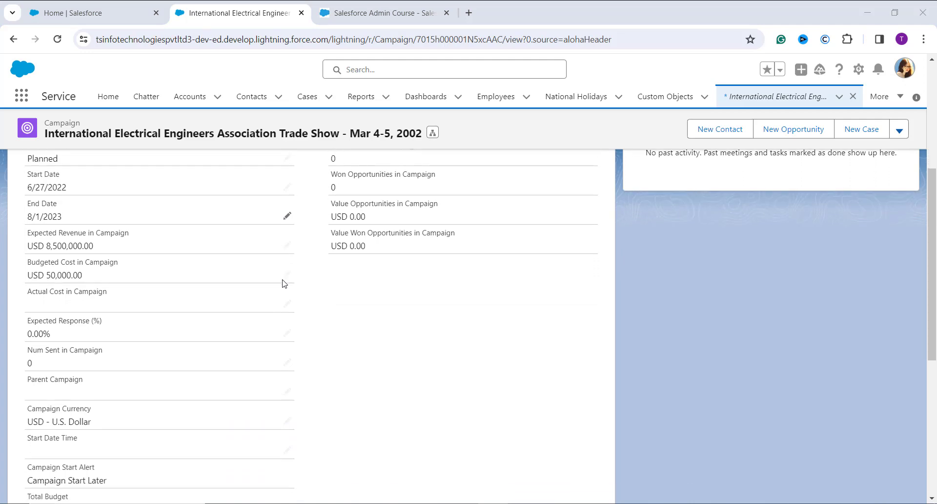
scroll(285, 284, down, 4)
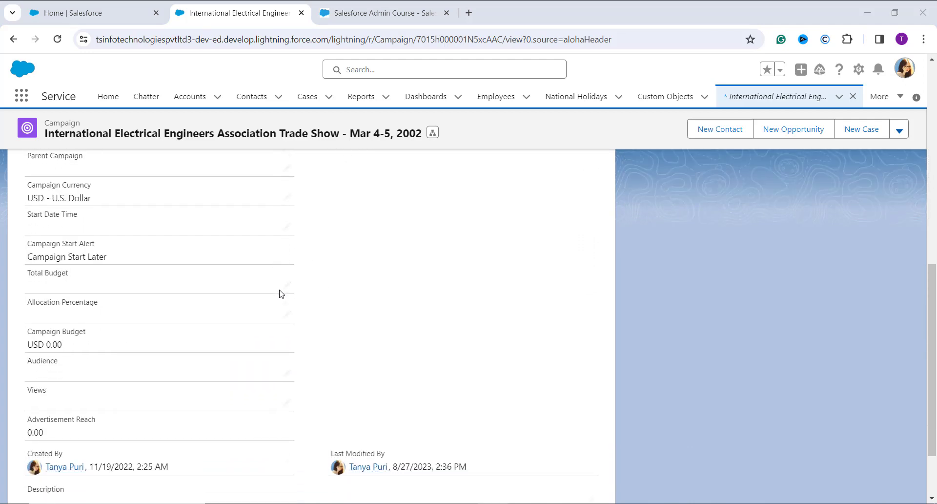
click(285, 374)
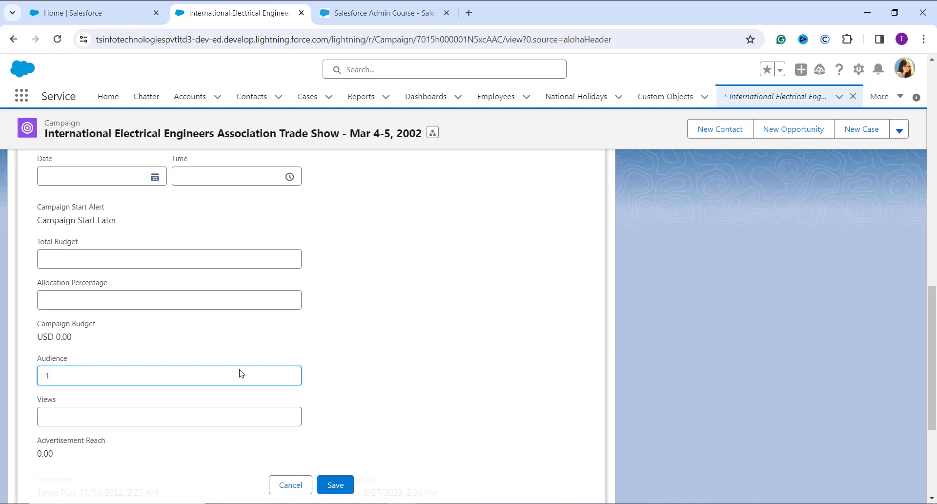
Step: Enter Views 200 with Audience 15, save the campaign, and check Advertisement Reach
click(161, 422)
text(200)
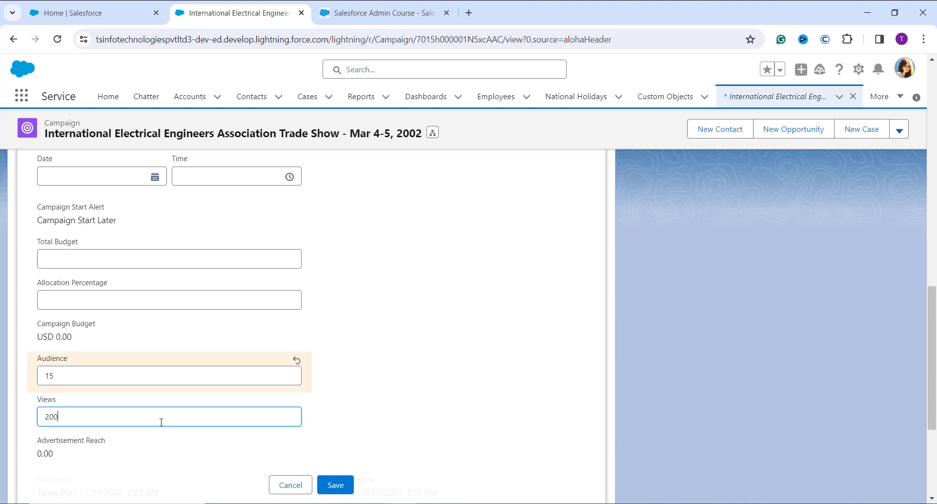
click(341, 482)
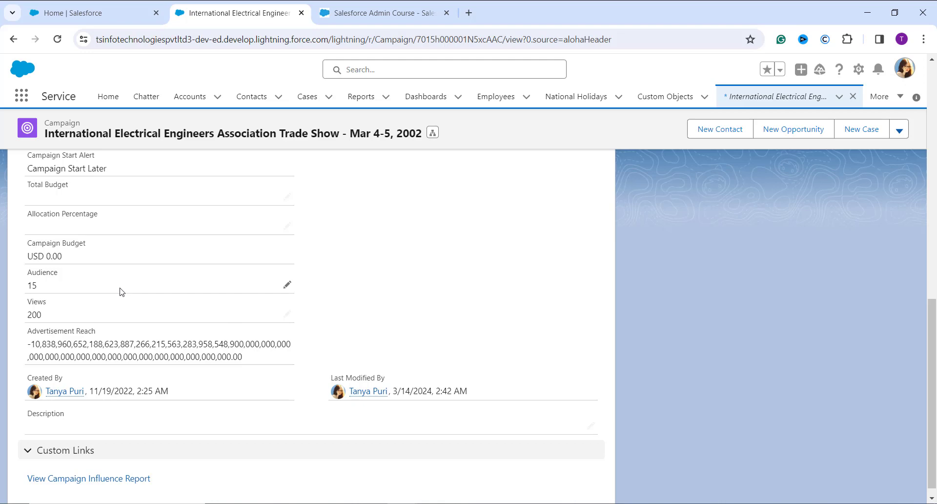
scroll(121, 292, up, 8)
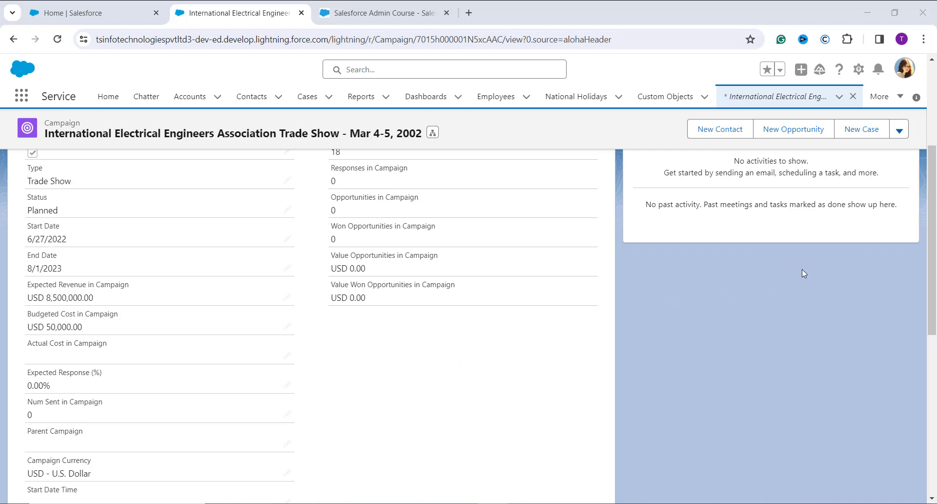
Step: Switch from Lightning Experience to Salesforce Classic through the avatar's user menu
click(907, 70)
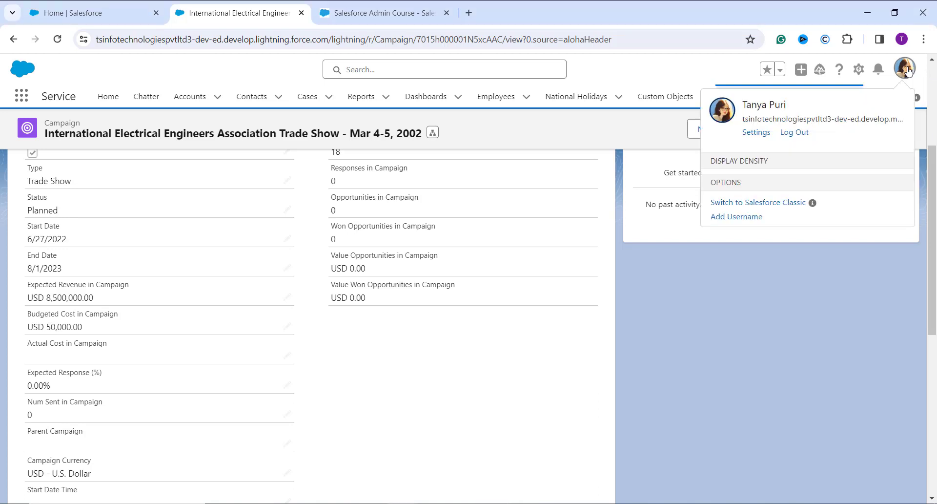
click(776, 249)
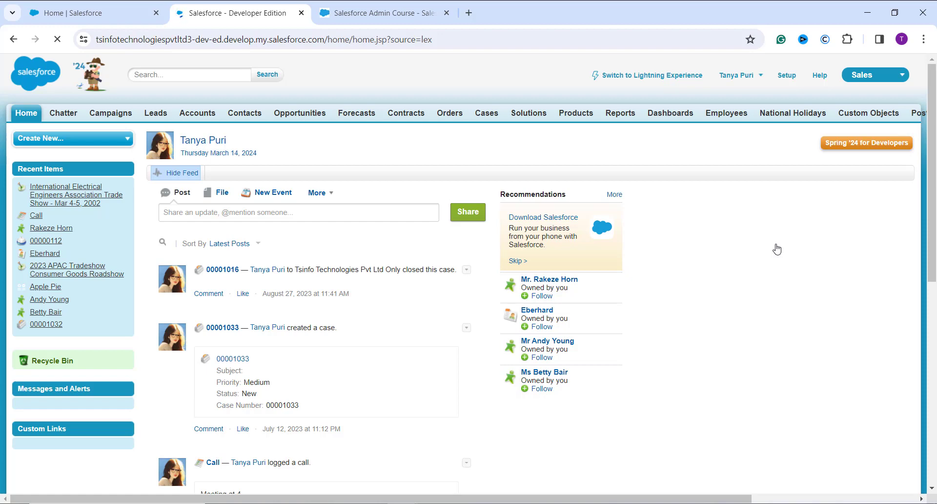
Step: Go to Classic Setup and expand Customize in the Build sidebar
click(787, 76)
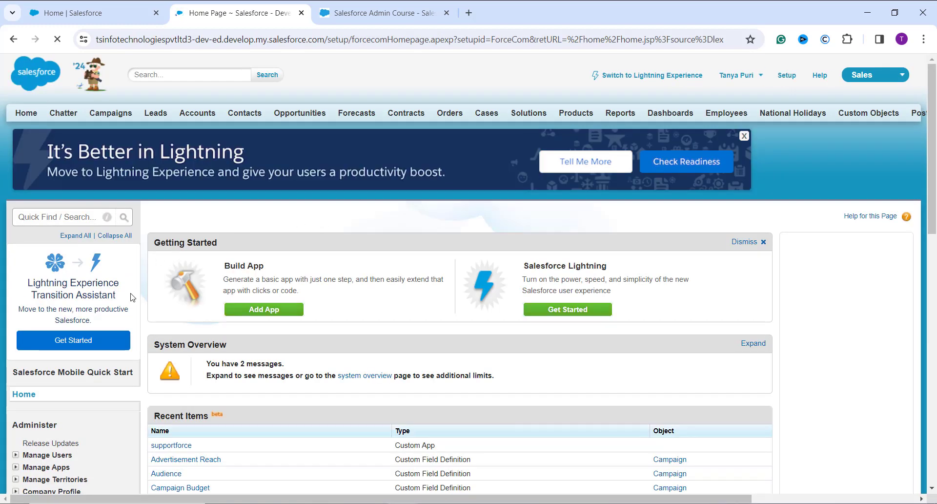
scroll(79, 305, down, 10)
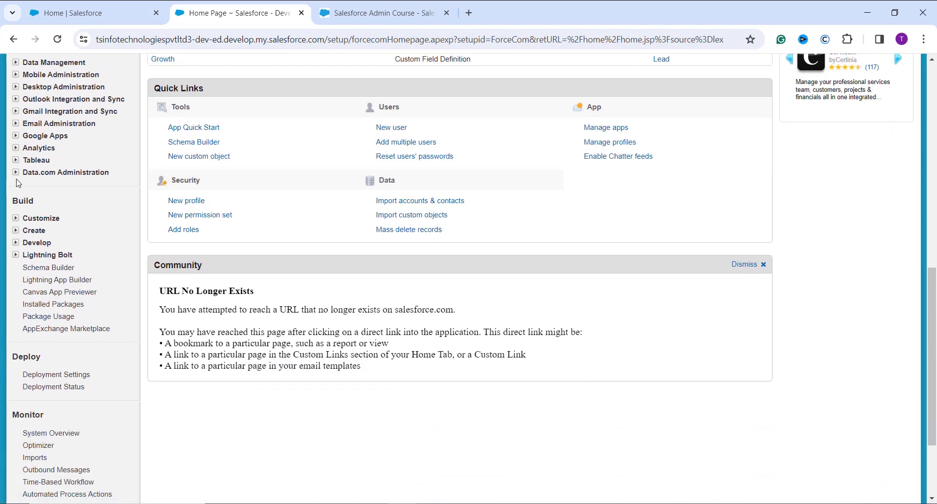
scroll(18, 203, down, 2)
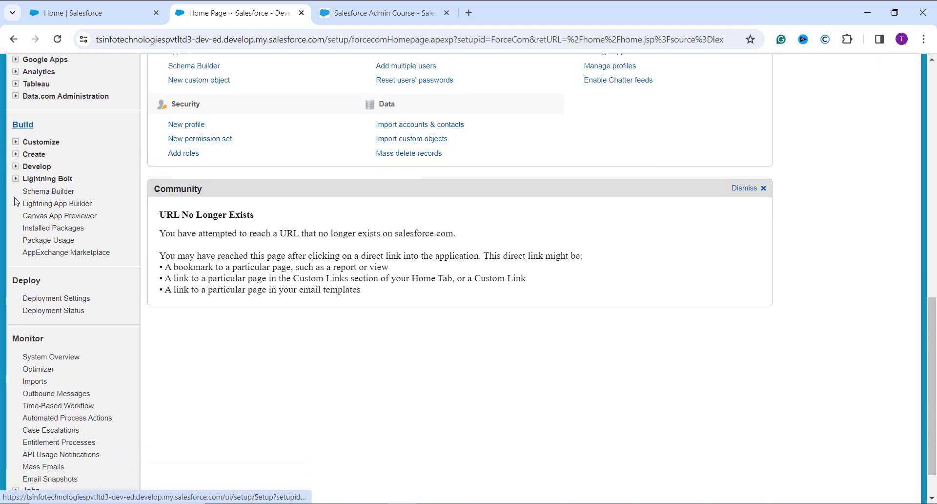
click(16, 142)
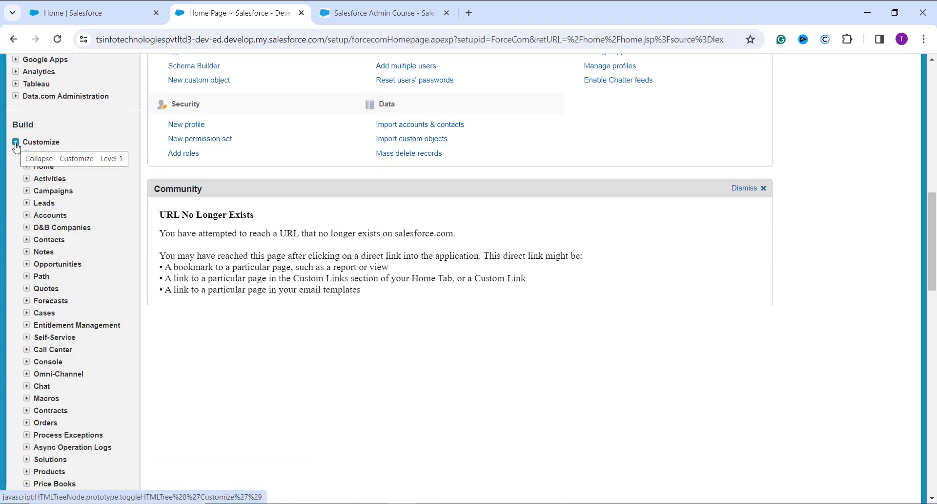
Step: Expand Leads under Customize and open the Lead Fields list
scroll(124, 216, down, 1)
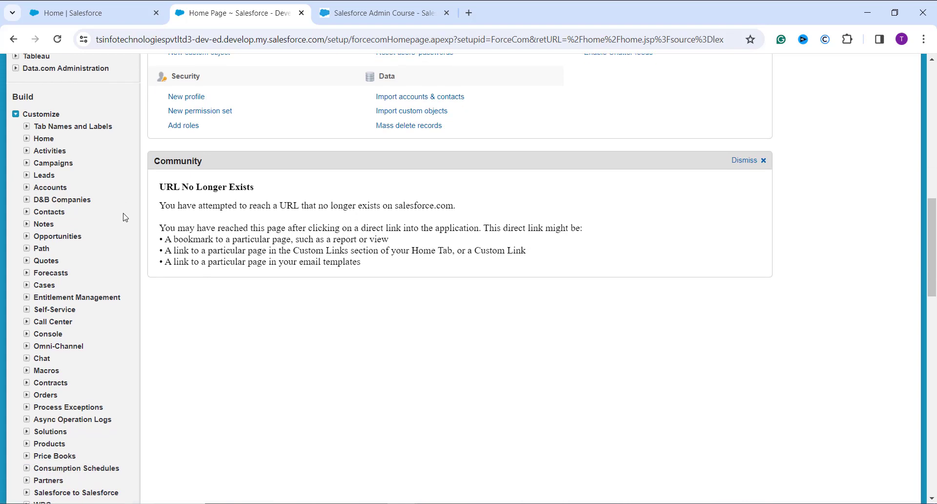
scroll(125, 217, down, 3)
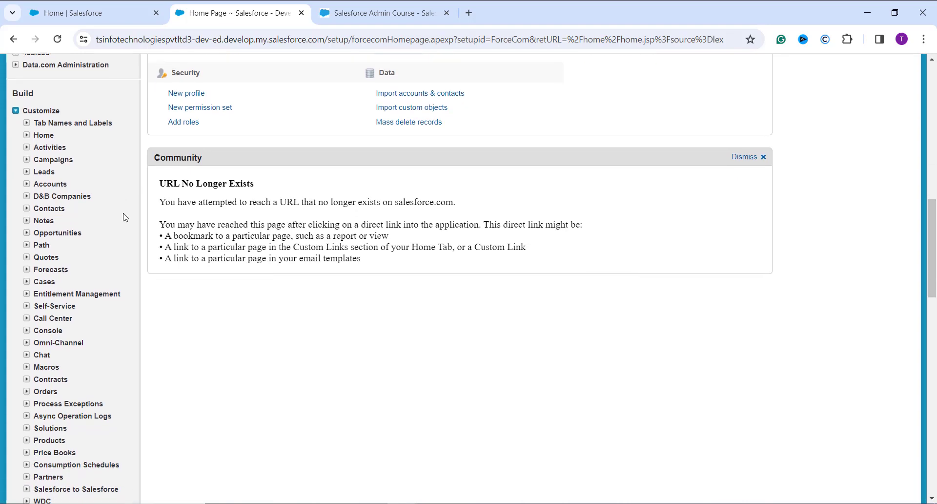
scroll(125, 217, down, 12)
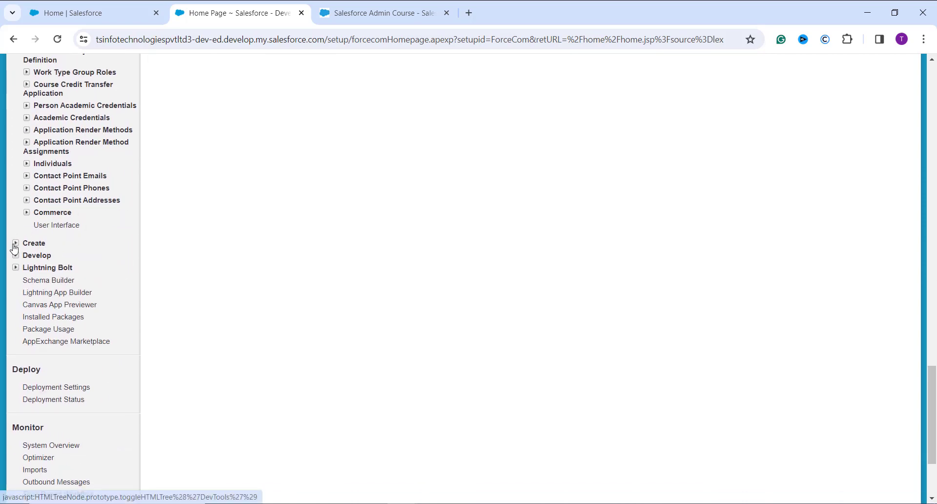
click(16, 243)
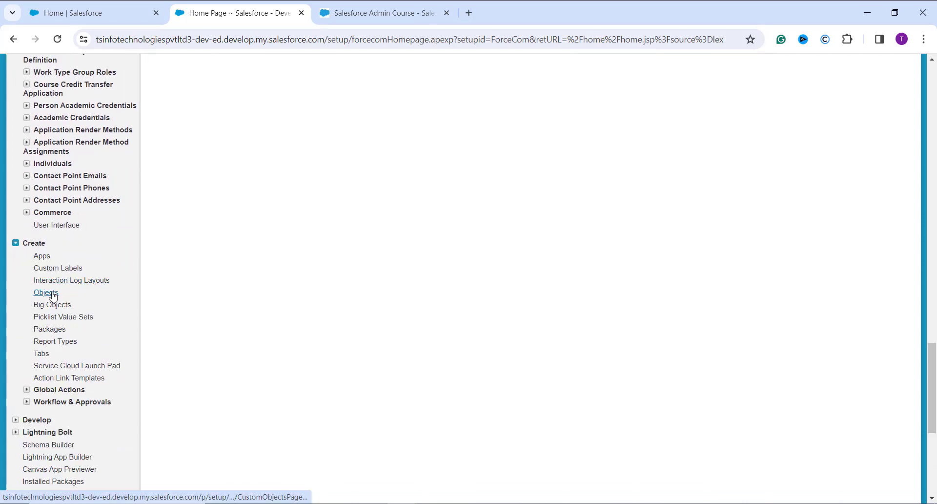
scroll(92, 268, up, 12)
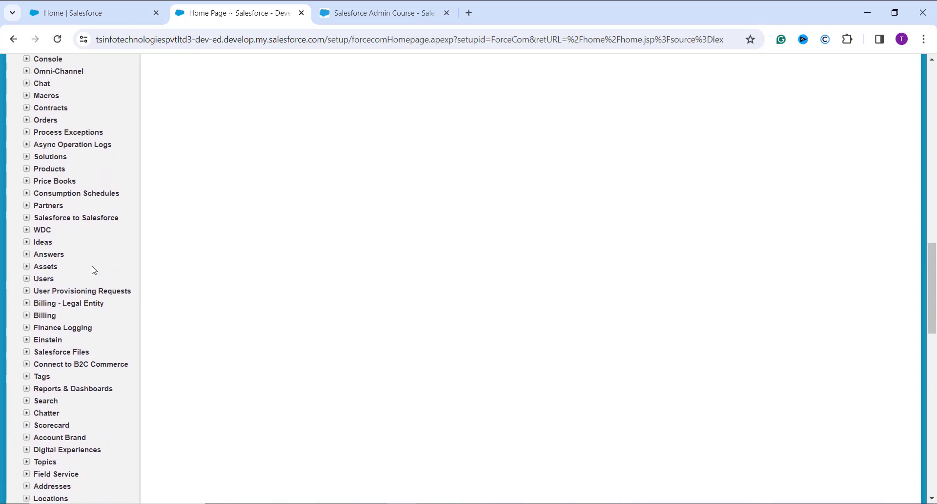
scroll(94, 269, up, 3)
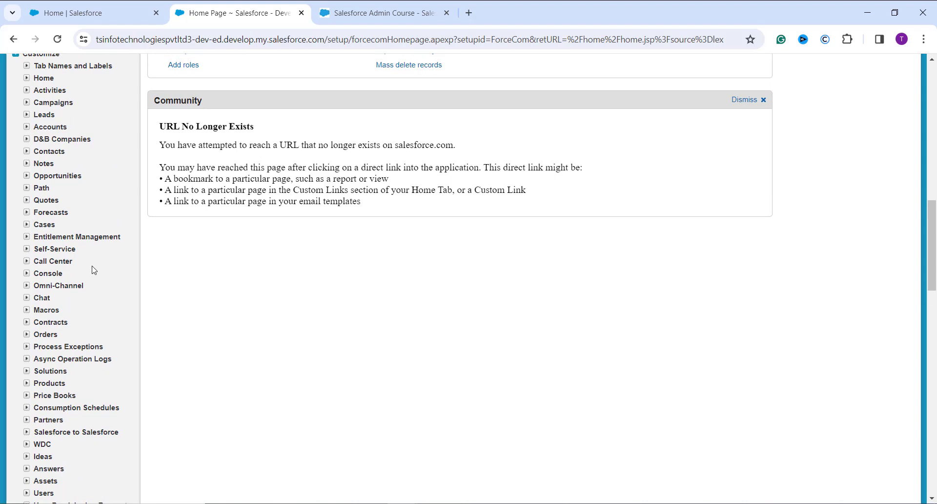
scroll(94, 269, up, 1)
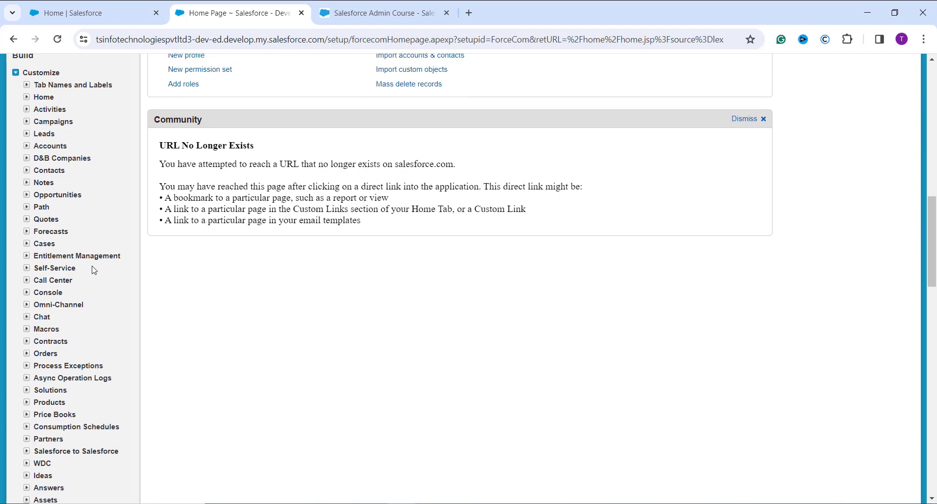
click(27, 135)
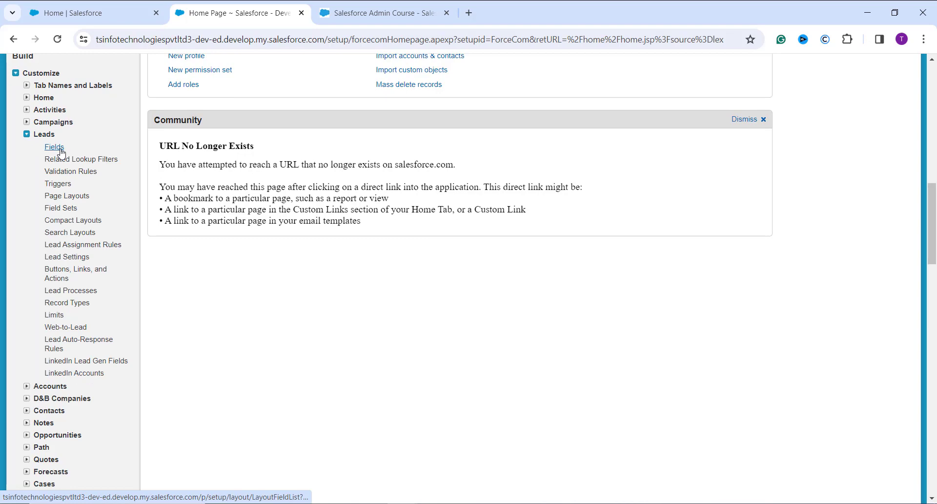
click(54, 147)
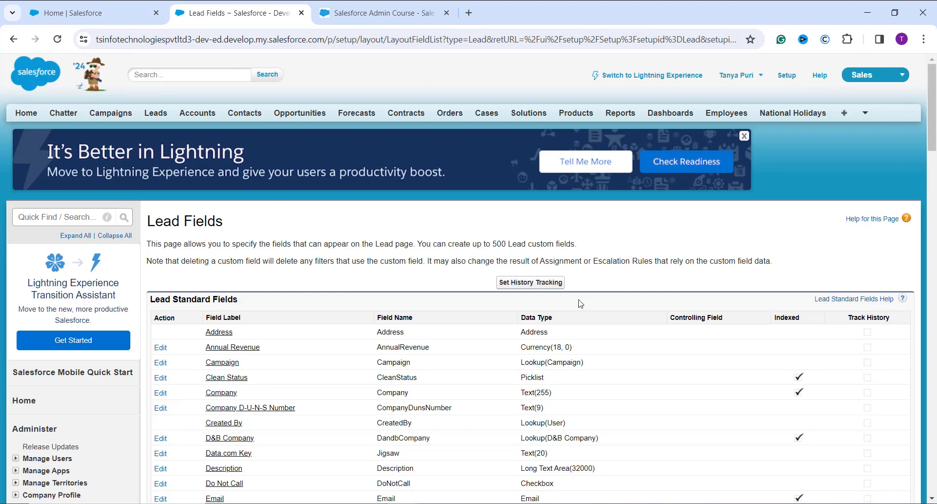
Step: Start a new field from the Lead Custom Fields & Relationships section
scroll(581, 303, down, 3)
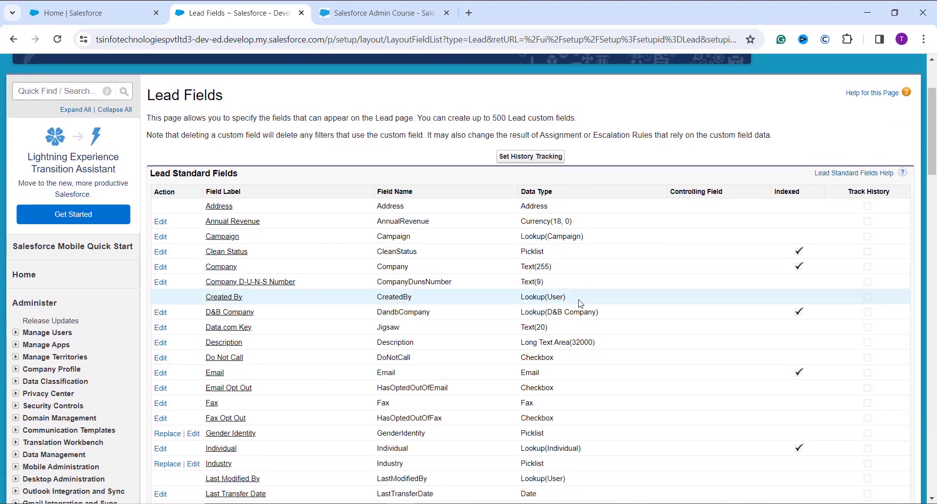
scroll(581, 304, down, 10)
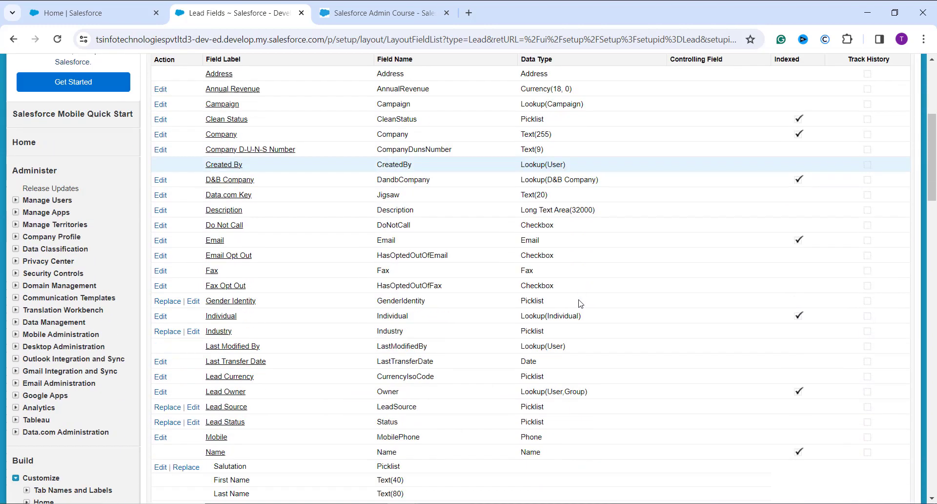
scroll(581, 303, down, 5)
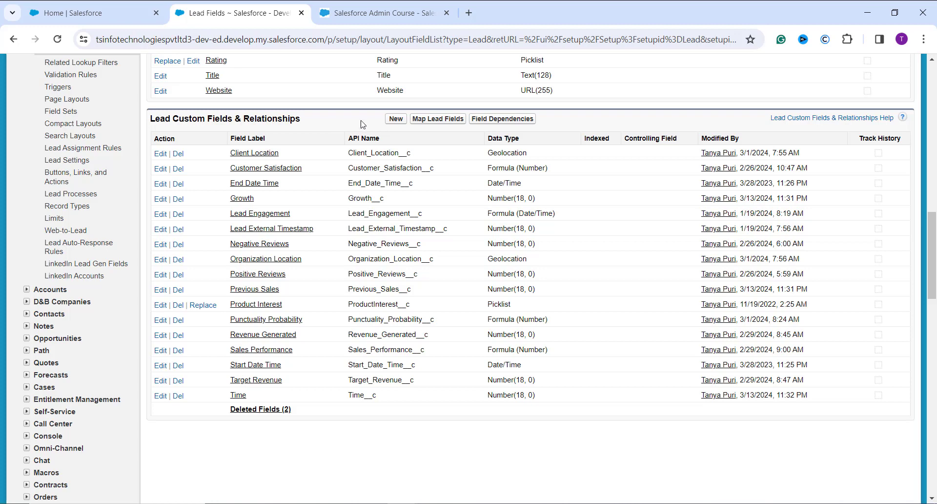
click(395, 120)
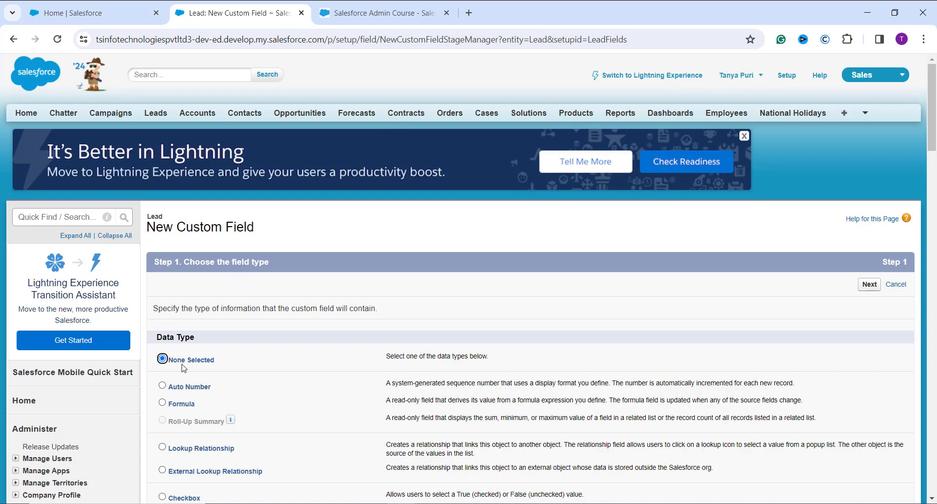
Step: Choose the Formula data type and label the field 'forecast sales', auto-filling its name
click(163, 403)
click(874, 285)
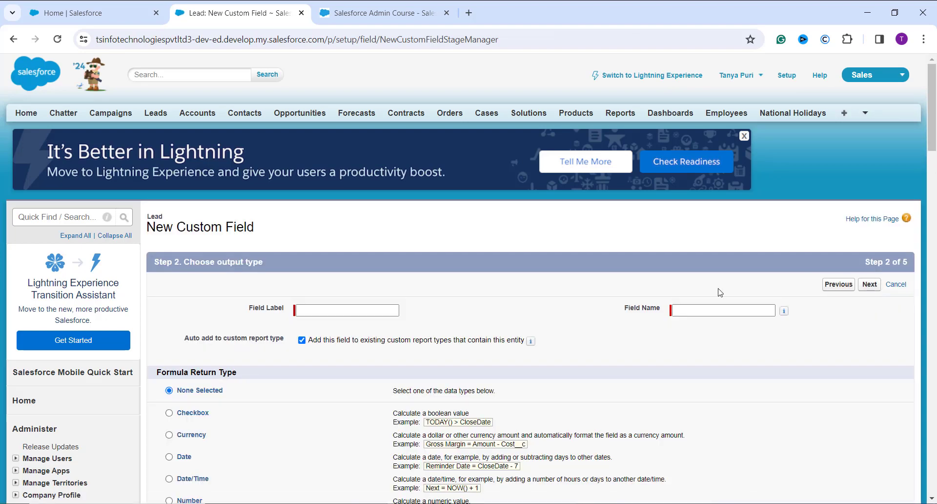
click(346, 314)
click(347, 314)
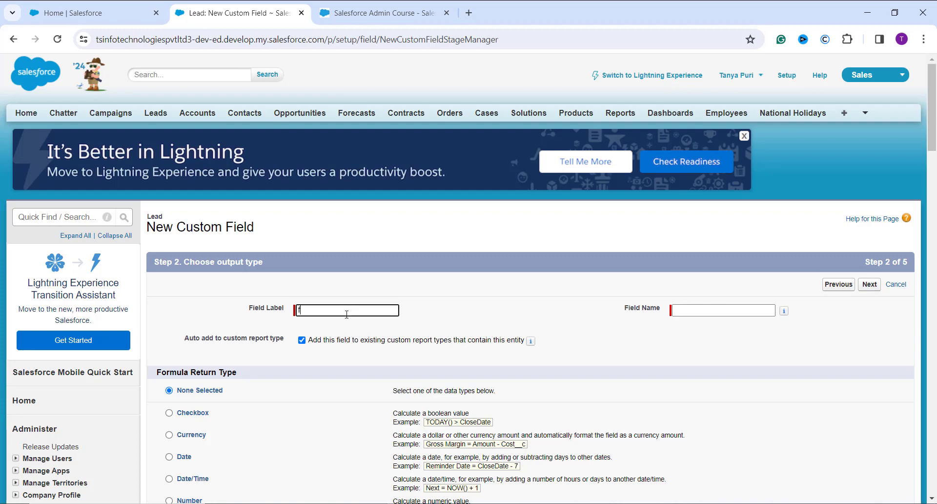
text(forecast sales)
click(720, 325)
Step: Set the formula return type to Number with 2 decimal places
scroll(719, 329, down, 2)
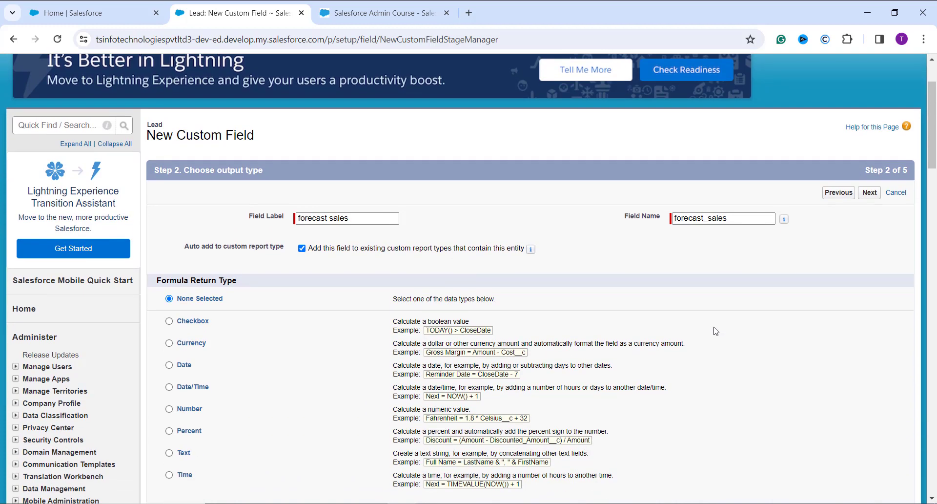
scroll(568, 340, down, 1)
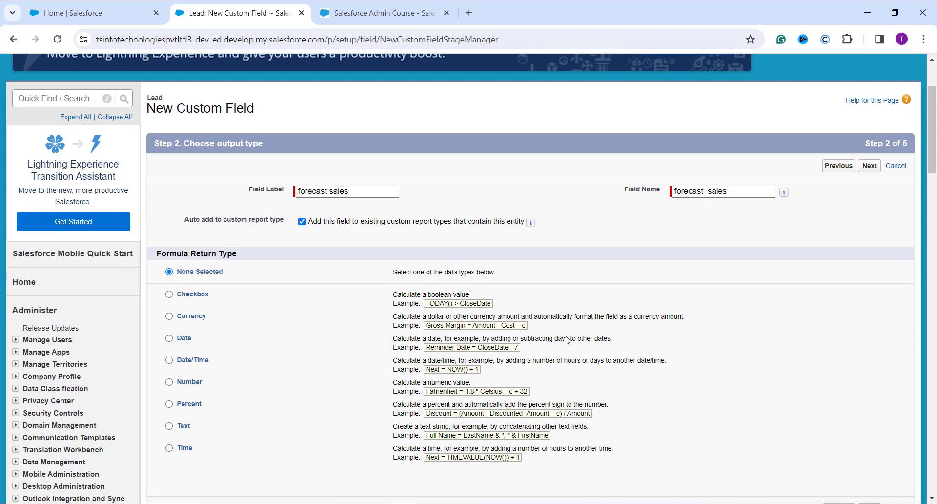
scroll(568, 341, down, 1)
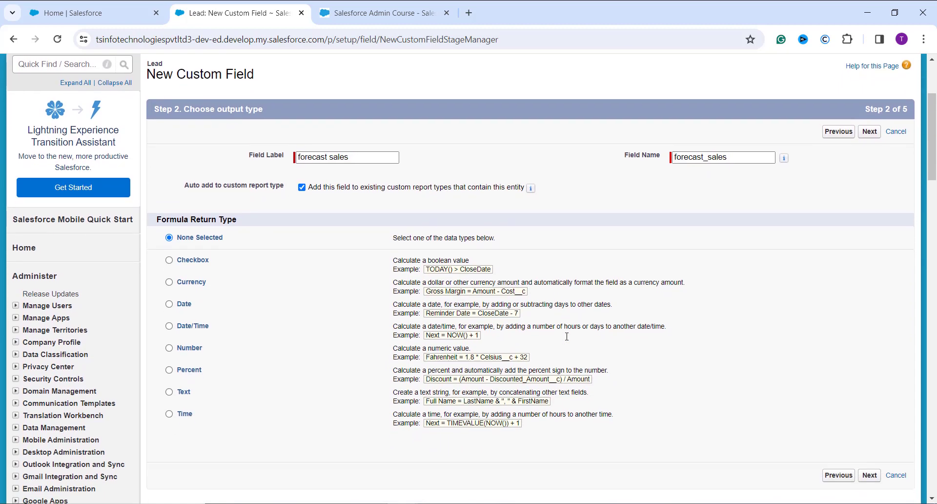
click(193, 348)
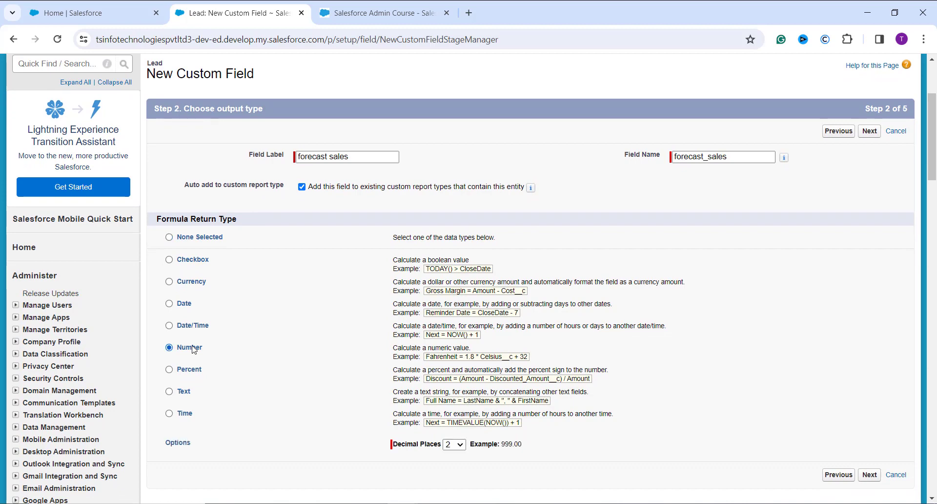
scroll(299, 352, down, 2)
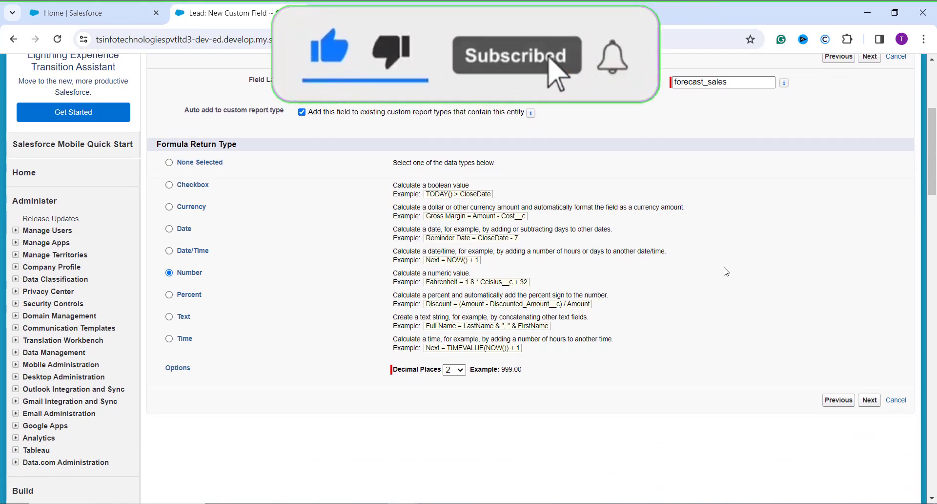
scroll(634, 278, up, 1)
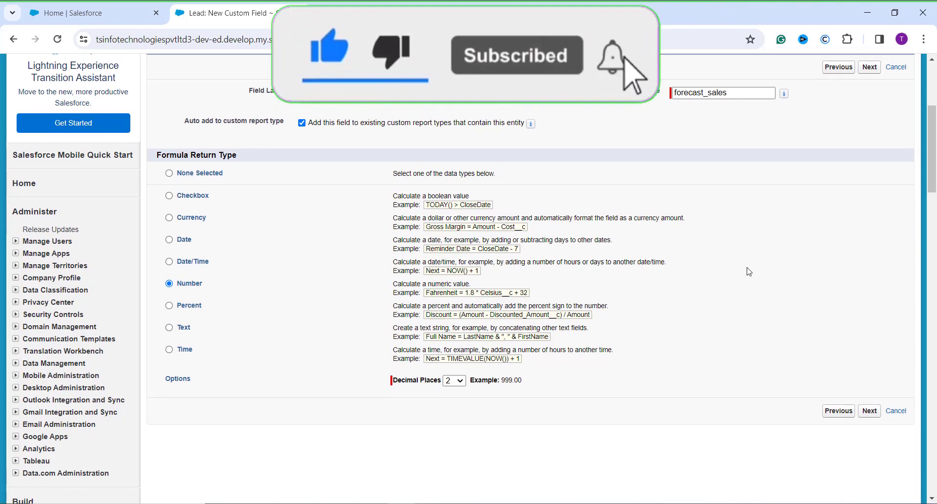
Step: Advance to step 3, the Advanced Formula editor for forecast sales
click(870, 72)
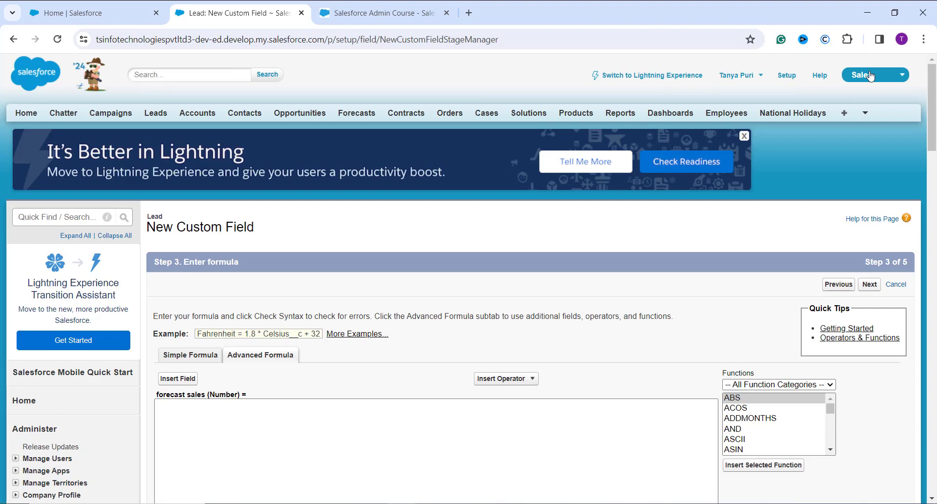
scroll(507, 315, down, 1)
scroll(507, 315, down, 1)
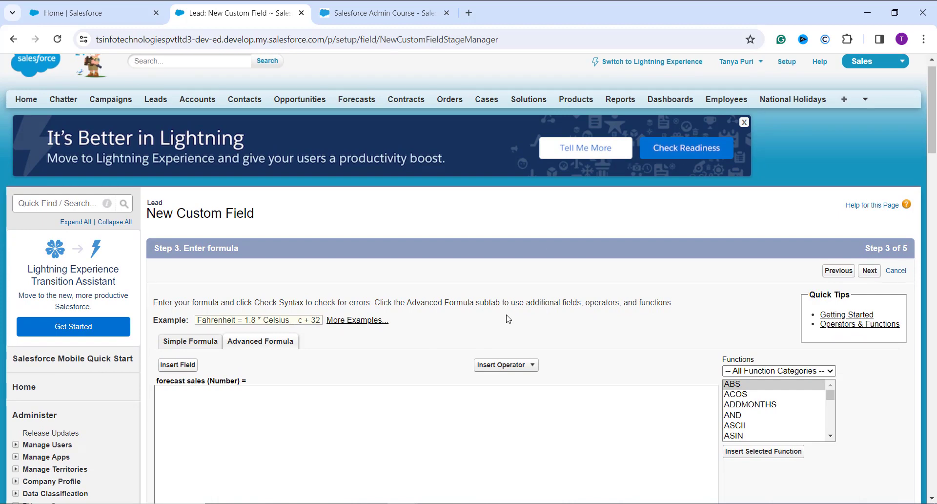
scroll(508, 319, down, 1)
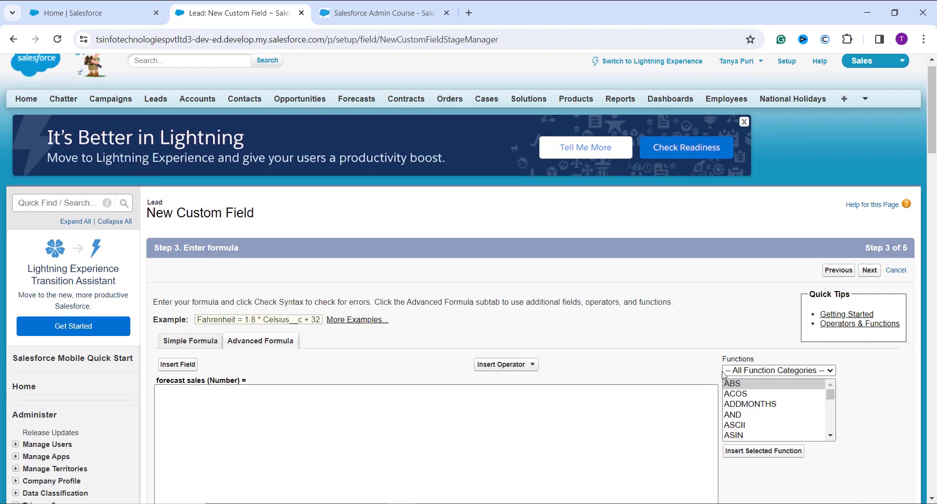
Step: Filter the Functions list to the Math category and select EXP
click(741, 375)
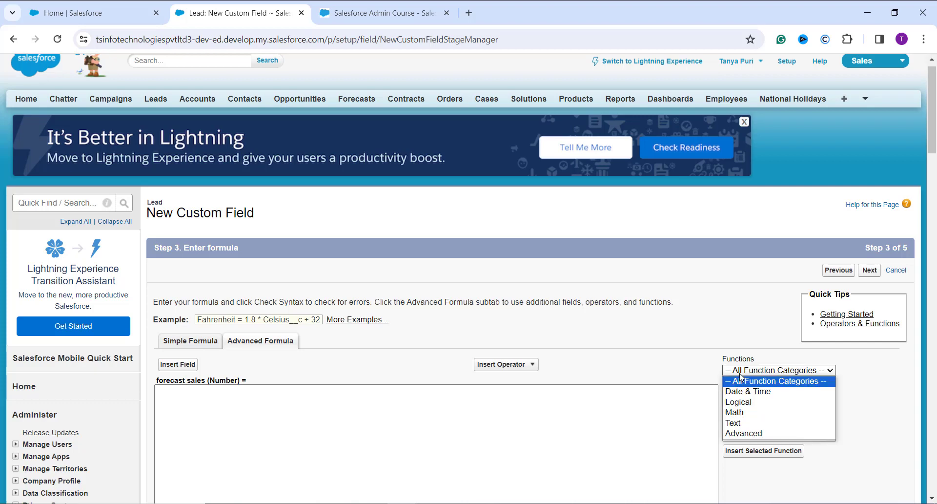
click(734, 413)
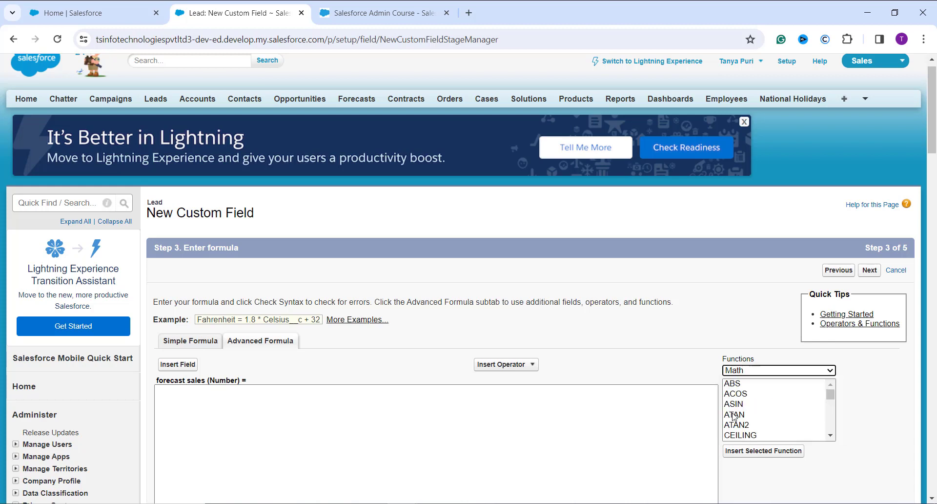
scroll(796, 423, down, 3)
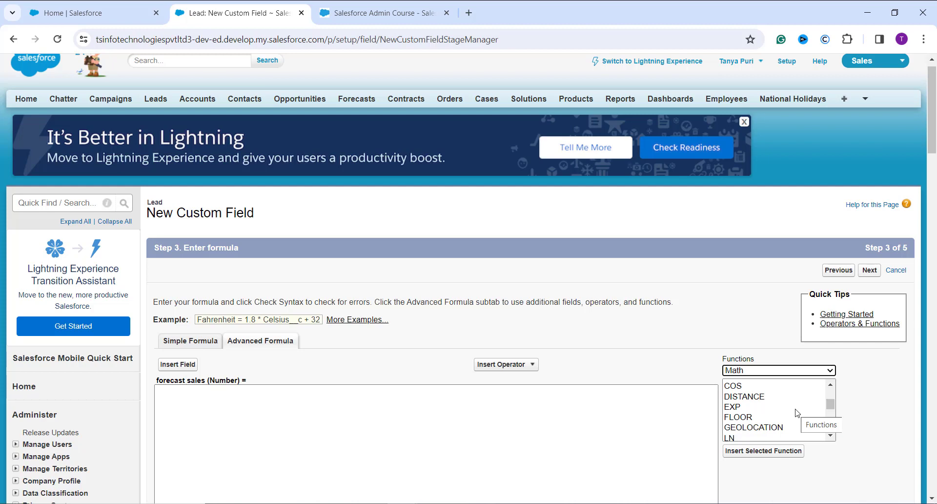
click(796, 409)
scroll(796, 412, down, 1)
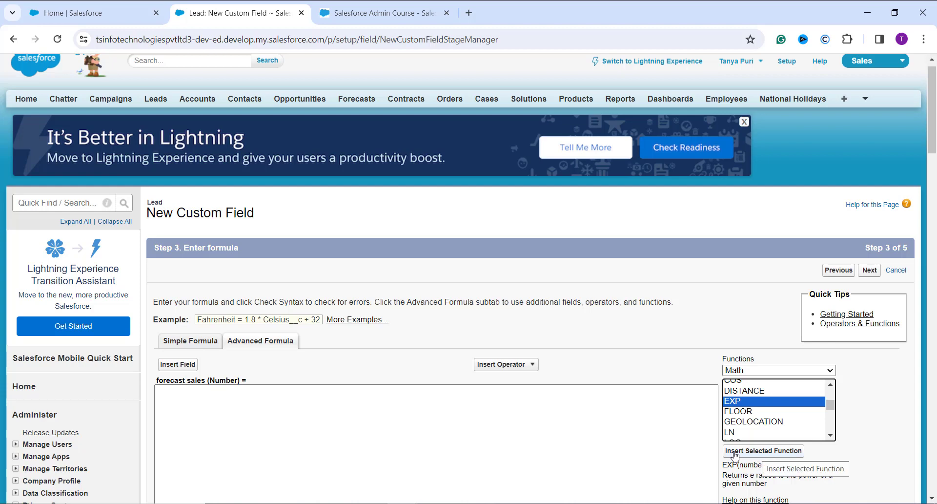
click(561, 389)
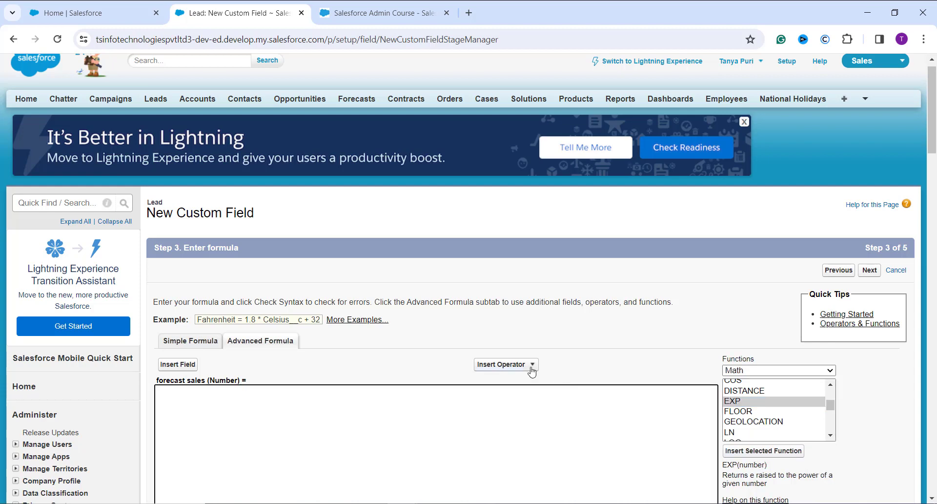
click(532, 372)
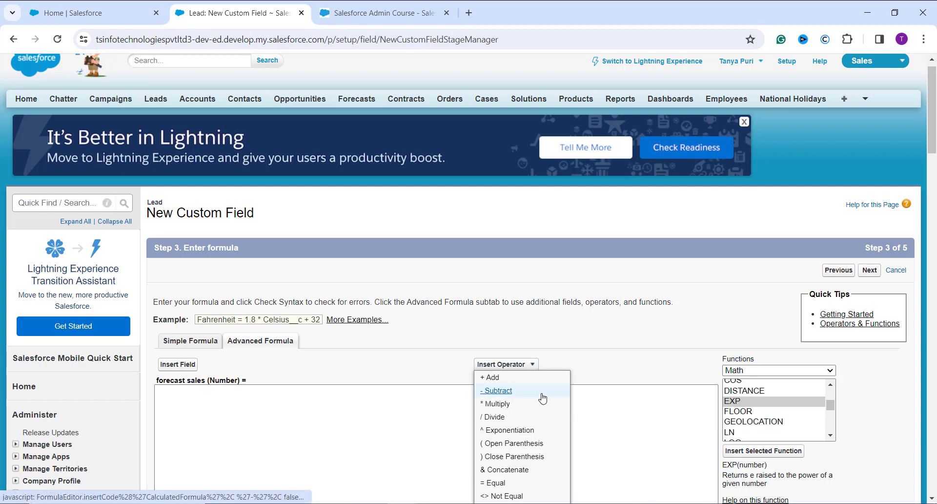
scroll(503, 396, down, 1)
scroll(492, 393, down, 1)
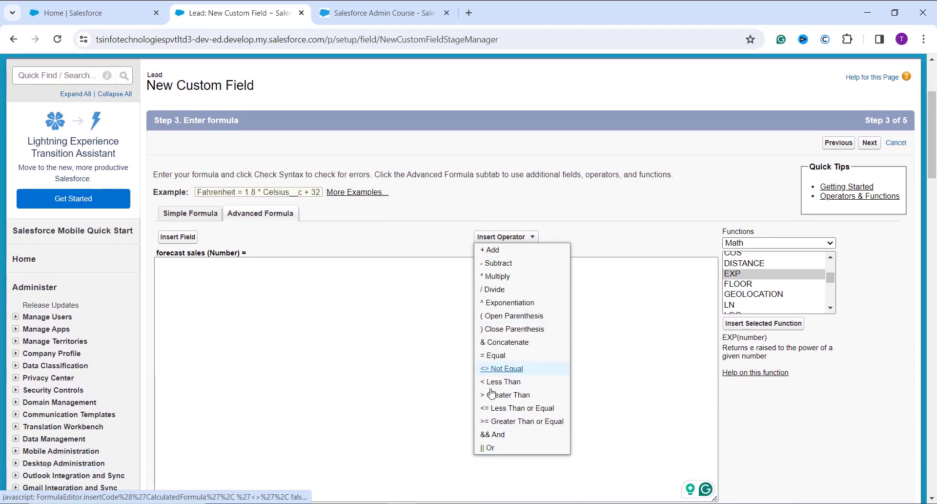
click(289, 297)
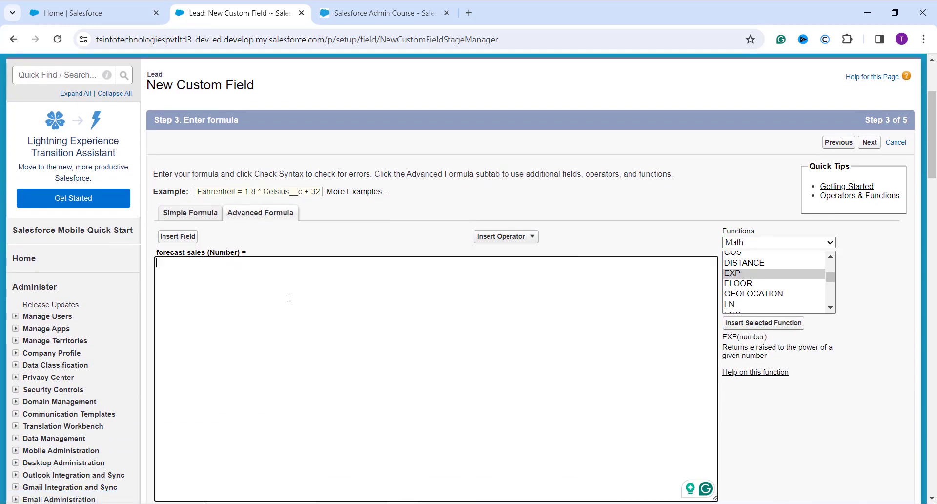
click(187, 237)
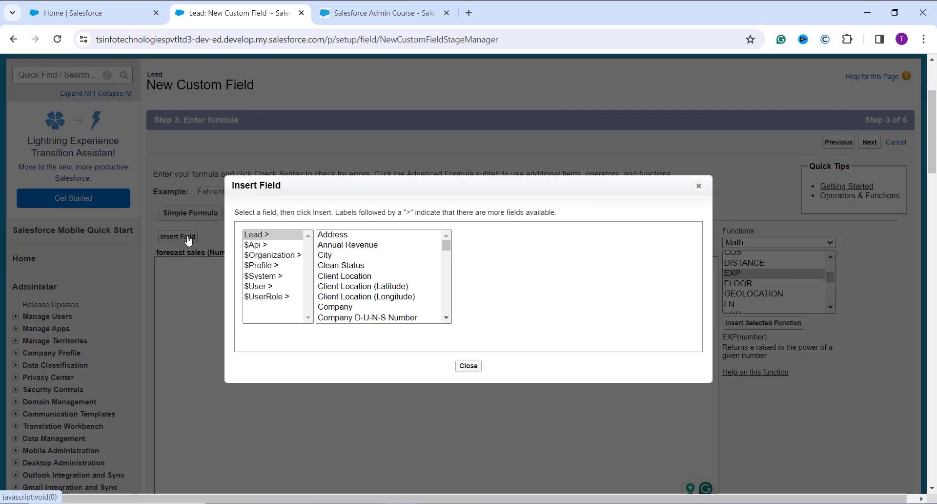
click(357, 266)
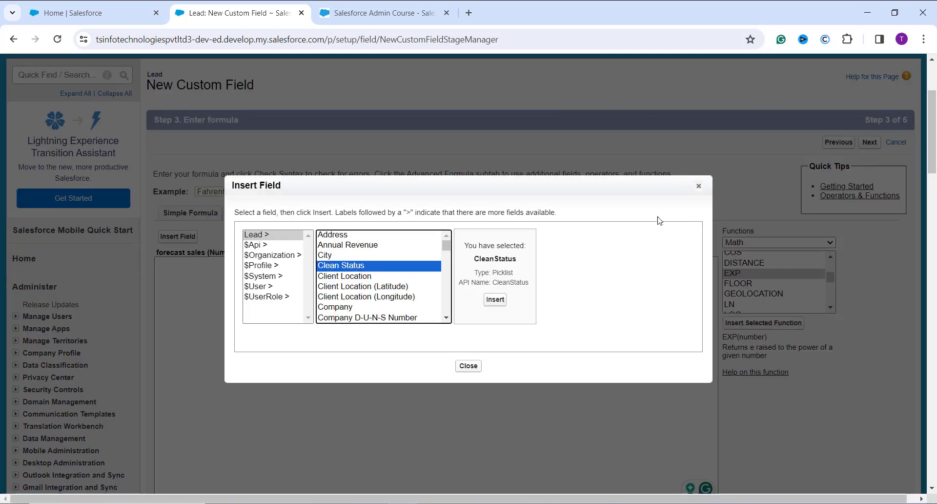
click(698, 186)
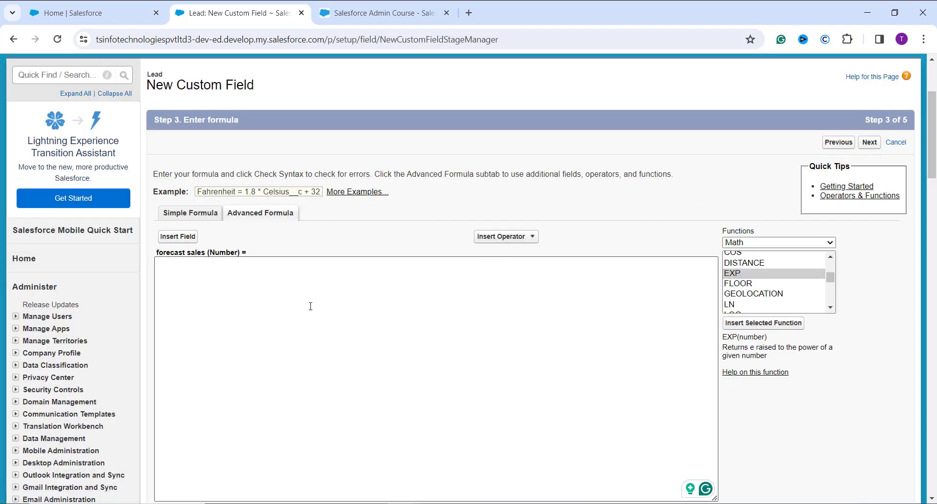
click(293, 313)
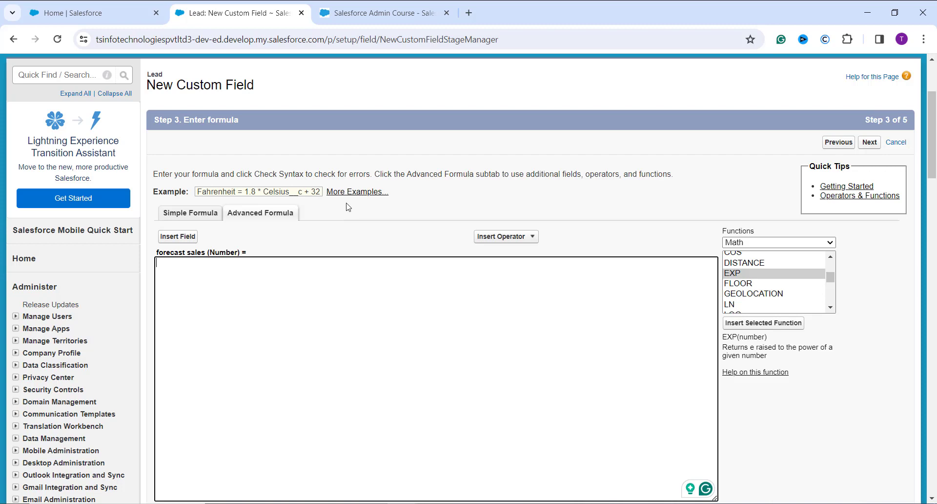
Step: Paste the EXP growth formula and run Check Syntax on it
text(Previous_Sales__cc * EXP(Growth__c * Time__c))
scroll(335, 335, down, 3)
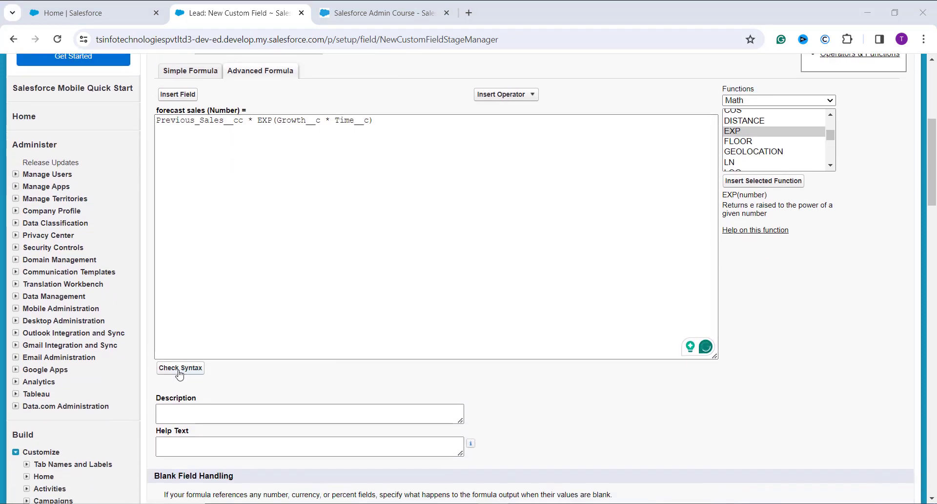
click(180, 373)
click(179, 373)
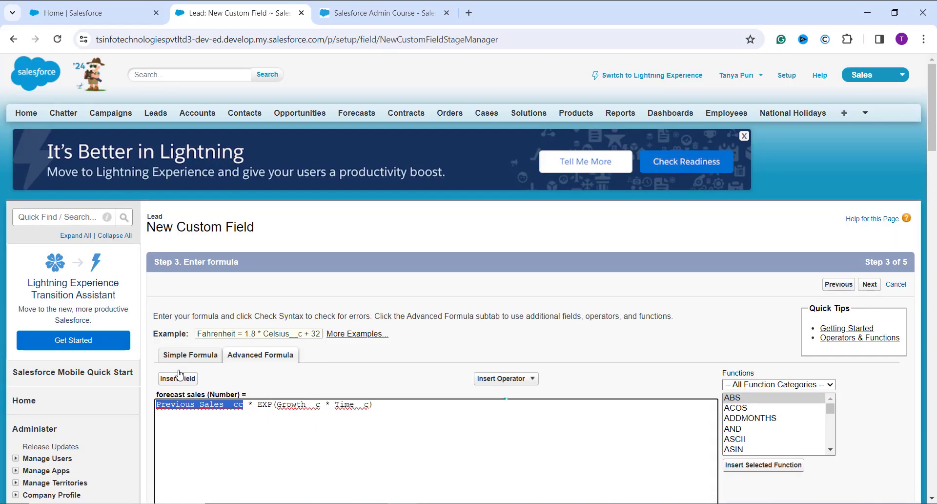
Step: Correct the flagged Previous_Sales__cc to Previous_Sales__c by deleting the extra 'c'
scroll(180, 375, down, 3)
scroll(179, 375, down, 1)
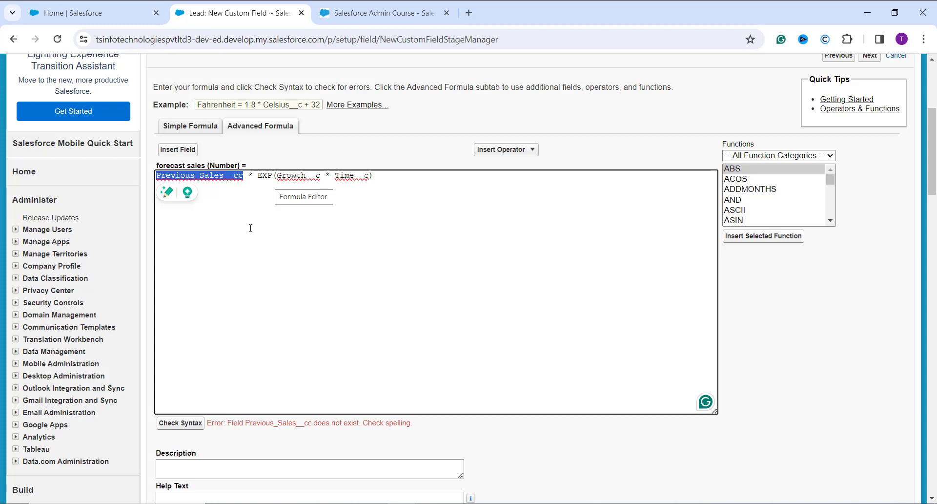
click(248, 178)
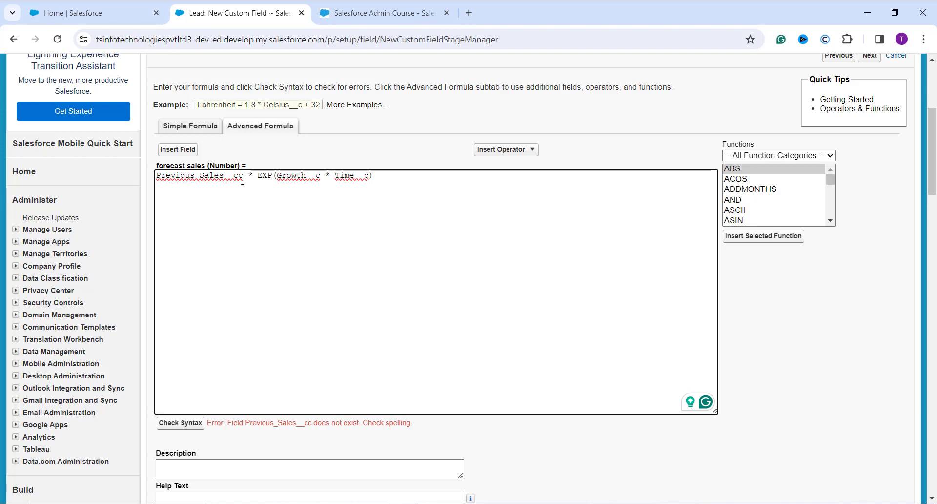
key(BackSpace)
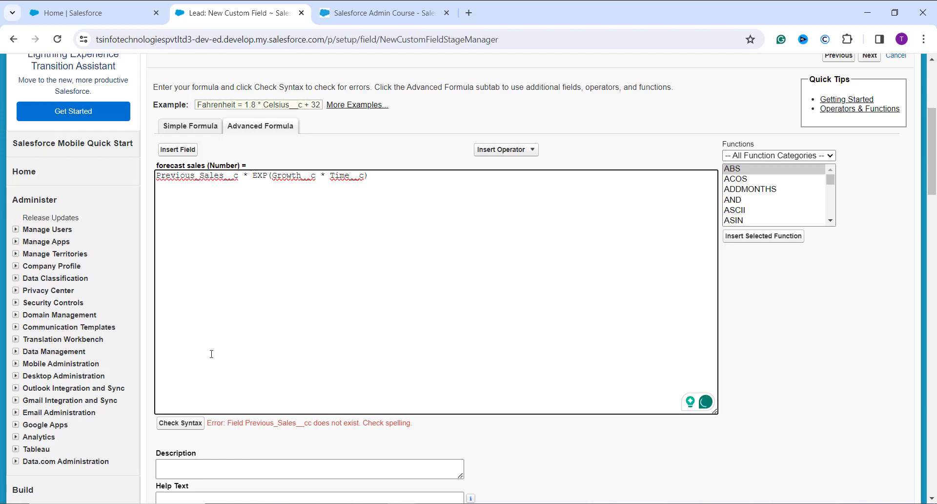
Step: Recheck the syntax, confirm 'No syntax errors', and advance to field-level security
click(189, 422)
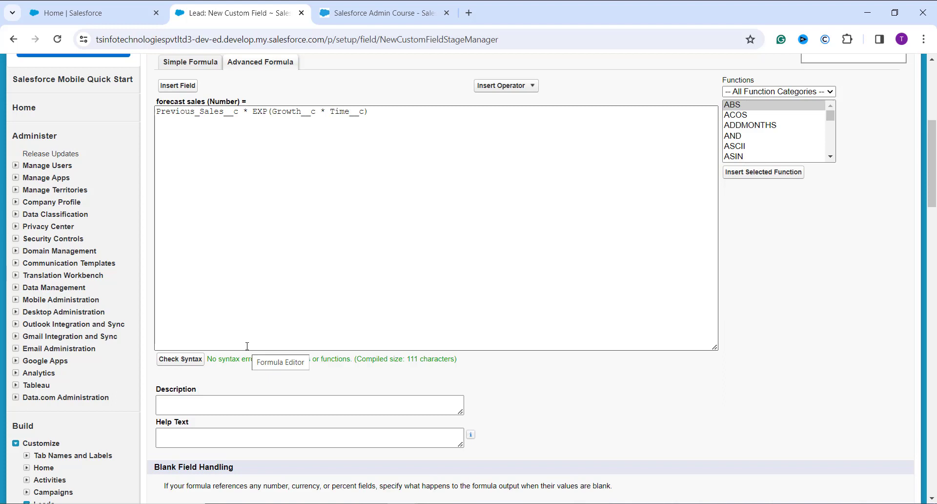
scroll(247, 346, down, 2)
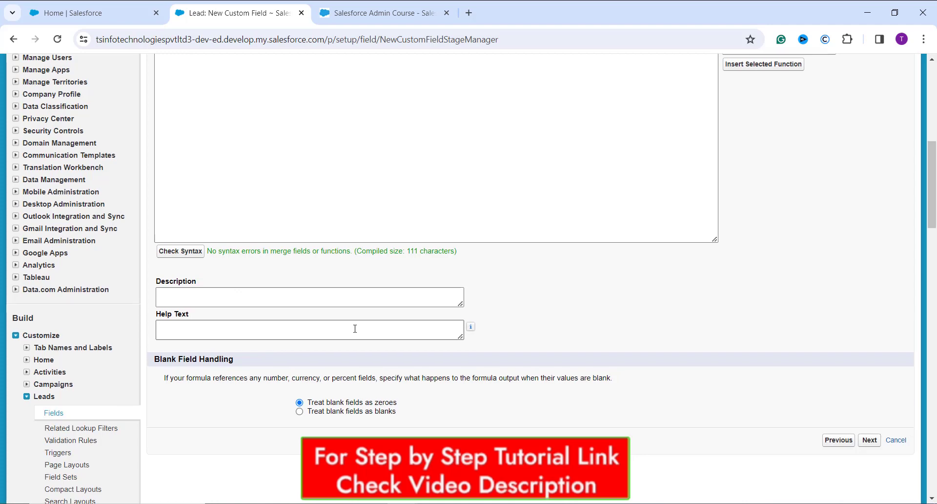
scroll(355, 328, up, 7)
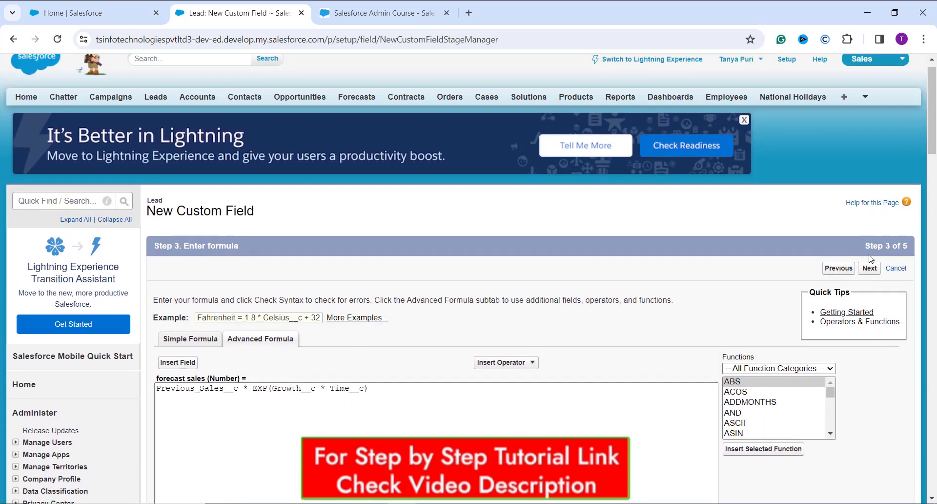
click(870, 268)
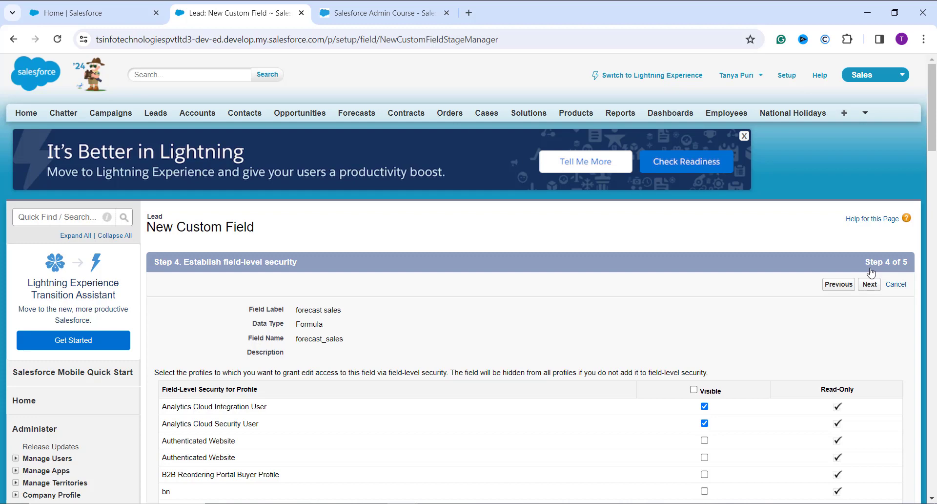
Step: Keep default field-level security and save the field on all four Lead page layouts
click(871, 286)
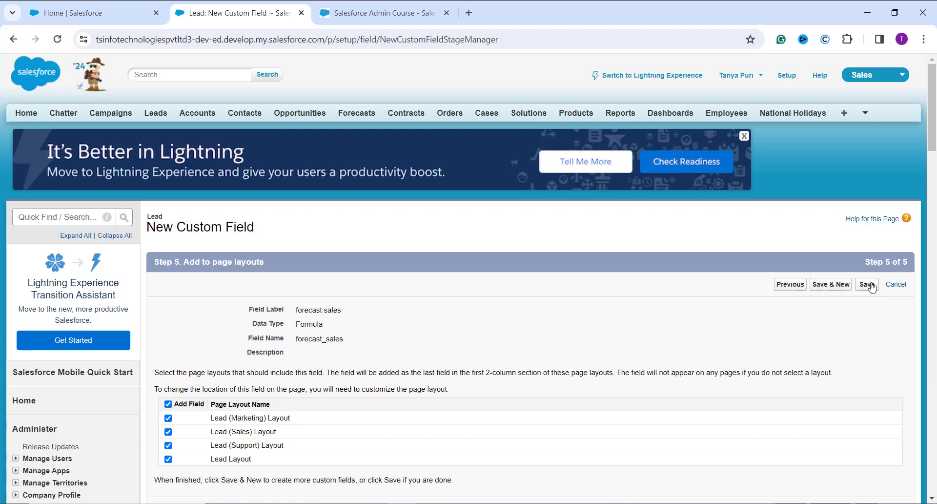
click(872, 288)
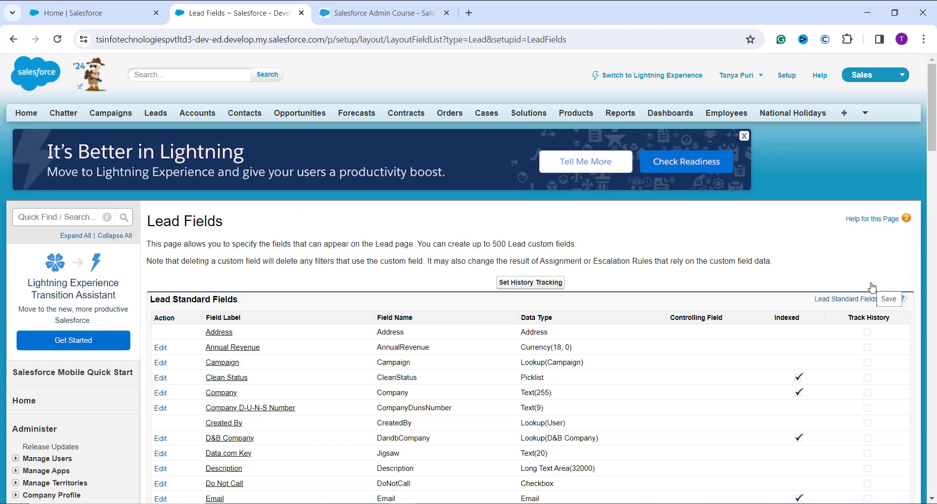
Step: Open the Metropolitan Health Services lead from All Leads and start inline-editing its Previous Sales field
click(163, 118)
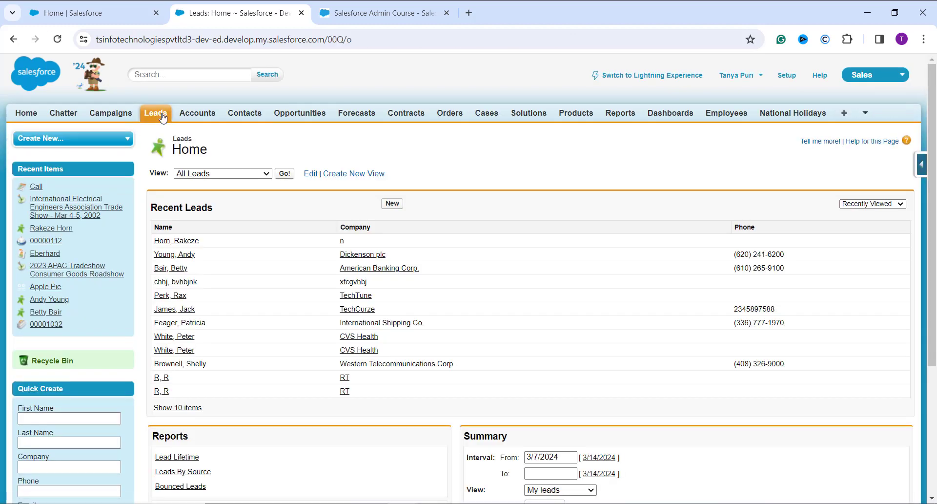
click(278, 175)
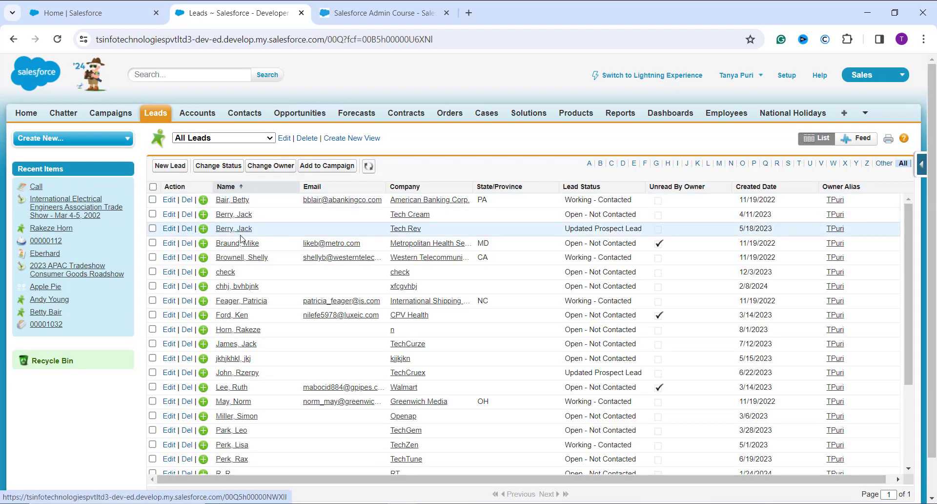
click(237, 244)
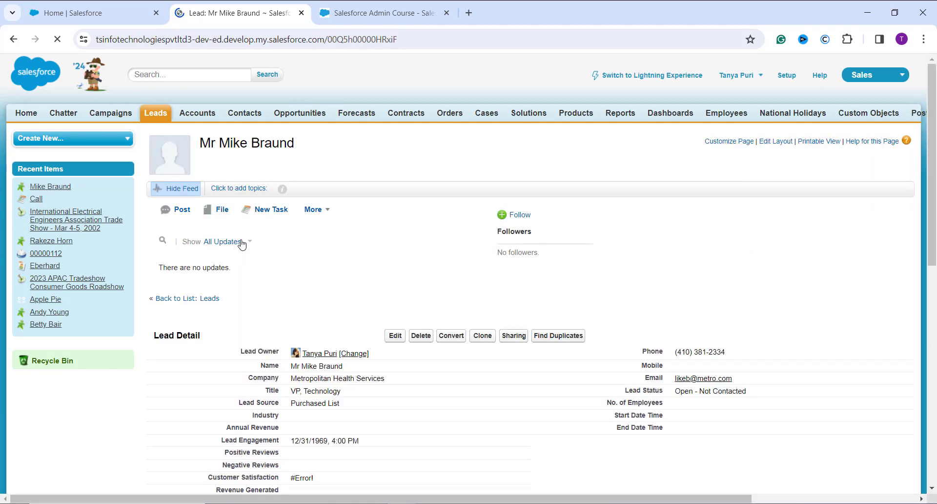
scroll(393, 279, down, 2)
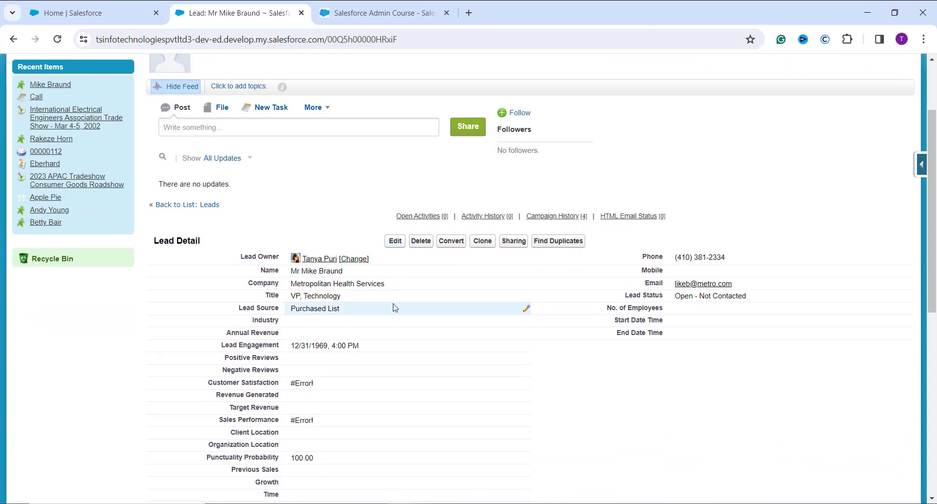
scroll(396, 403, down, 3)
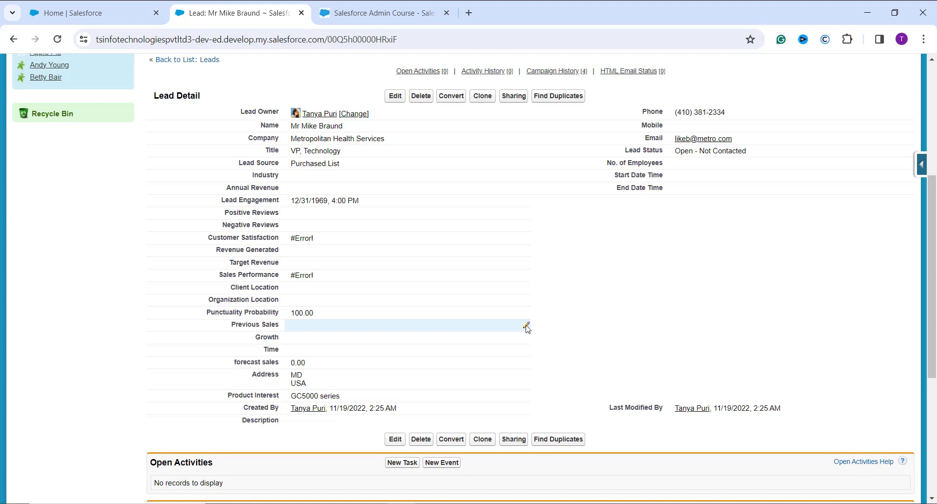
click(527, 326)
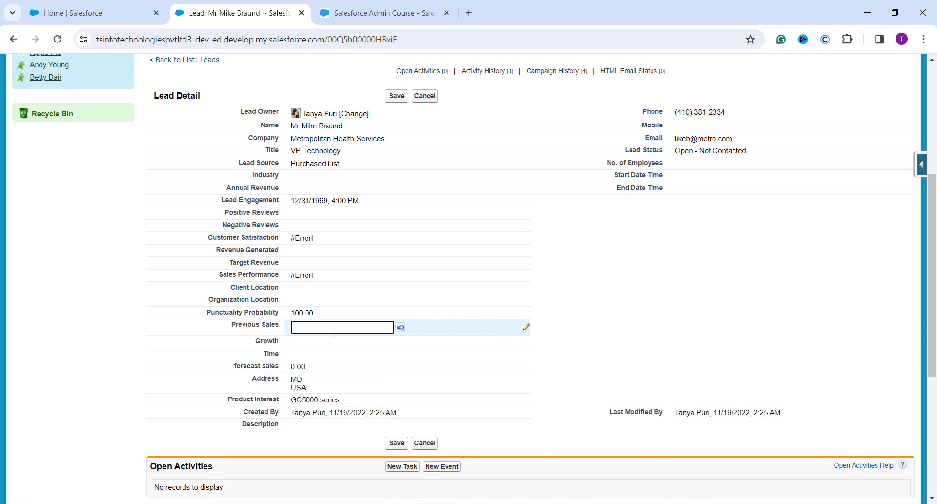
Step: Inline-edit Previous Sales to 1000, fill in Growth and Time 2, and save the lead
text(1000)
double_click(327, 344)
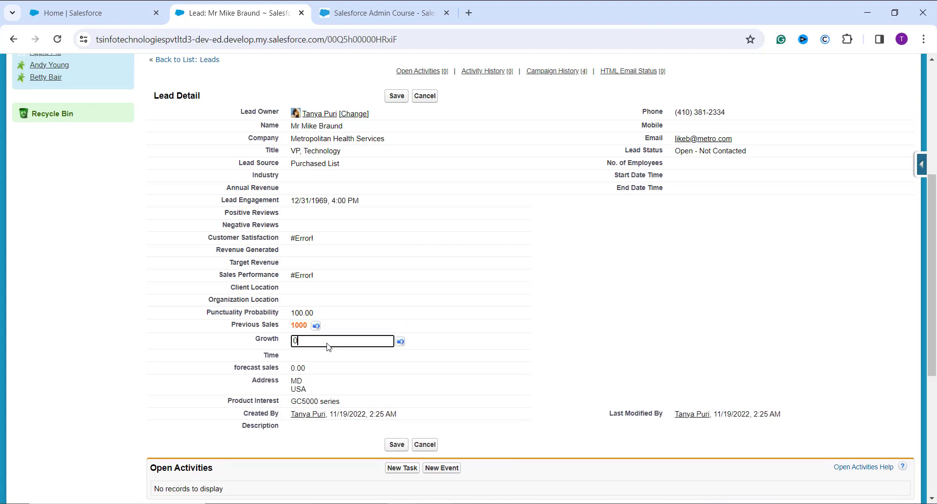
double_click(318, 358)
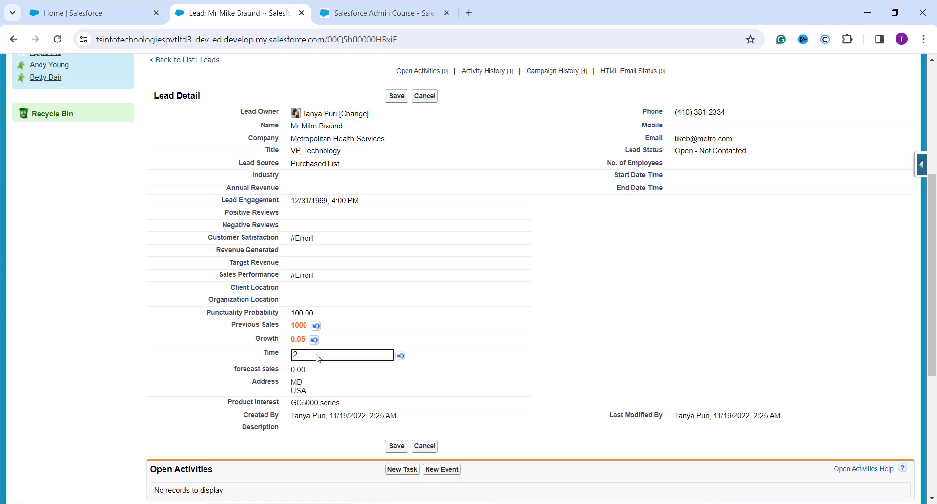
click(123, 389)
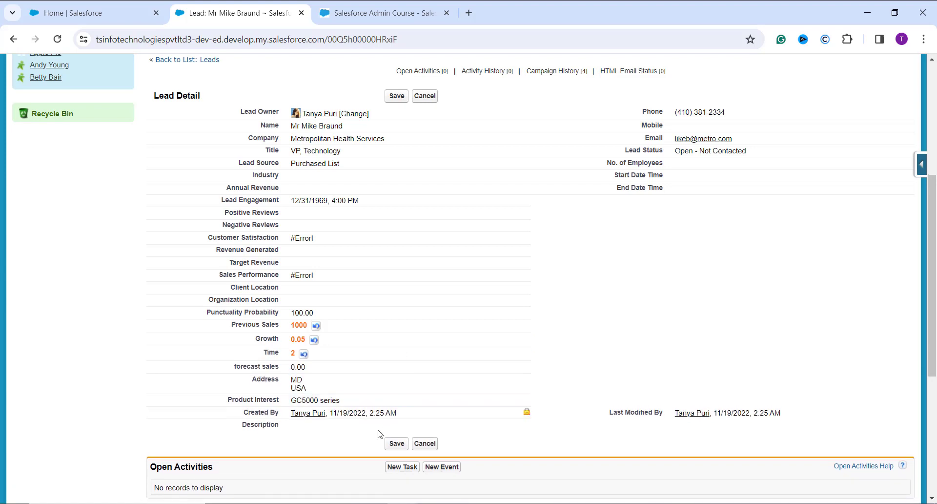
click(407, 448)
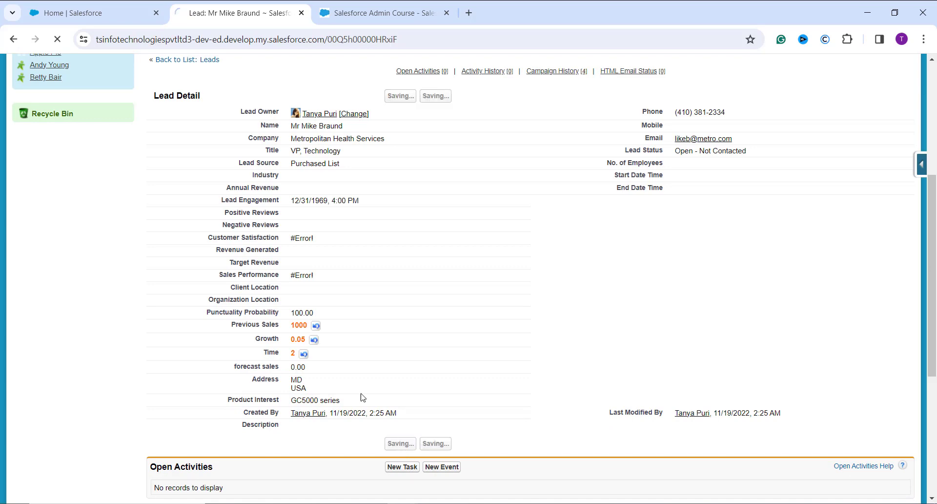
scroll(348, 353, down, 5)
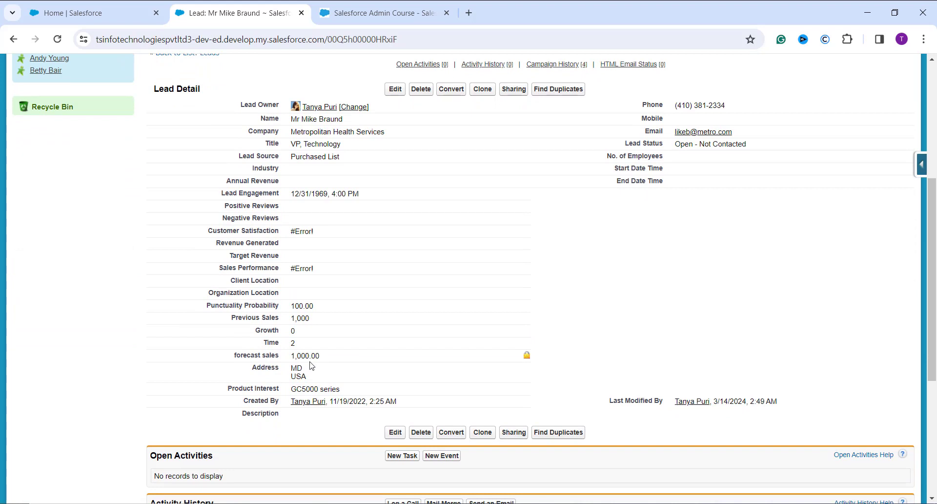
Step: Correct Growth to 5 and save, so forecast sales shows 22,026,465.79
double_click(296, 336)
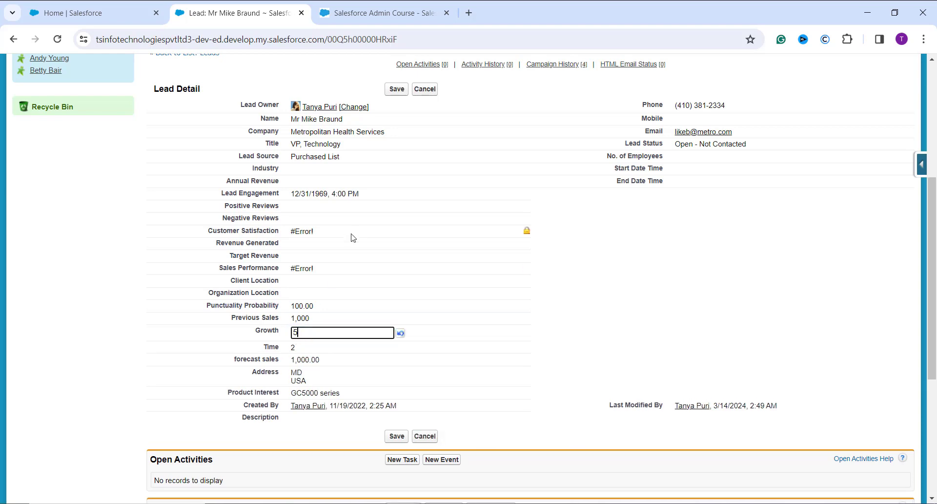
click(397, 89)
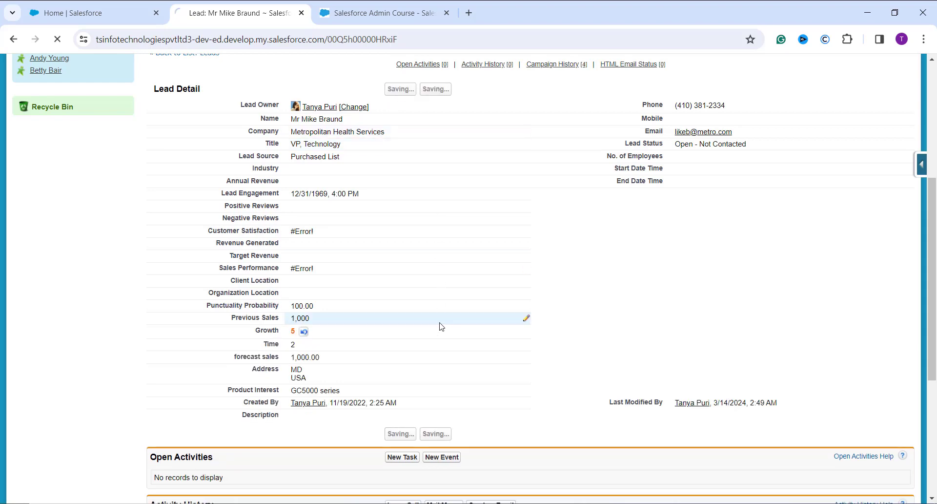
scroll(405, 364, down, 6)
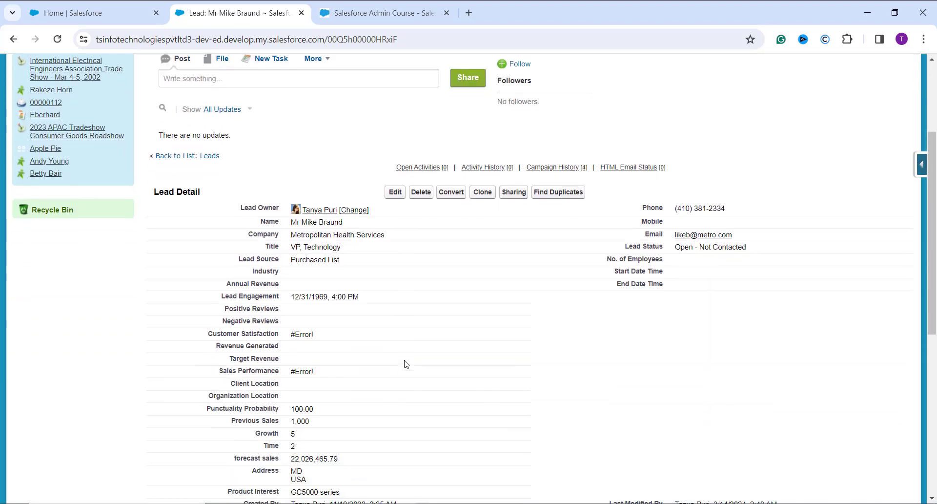